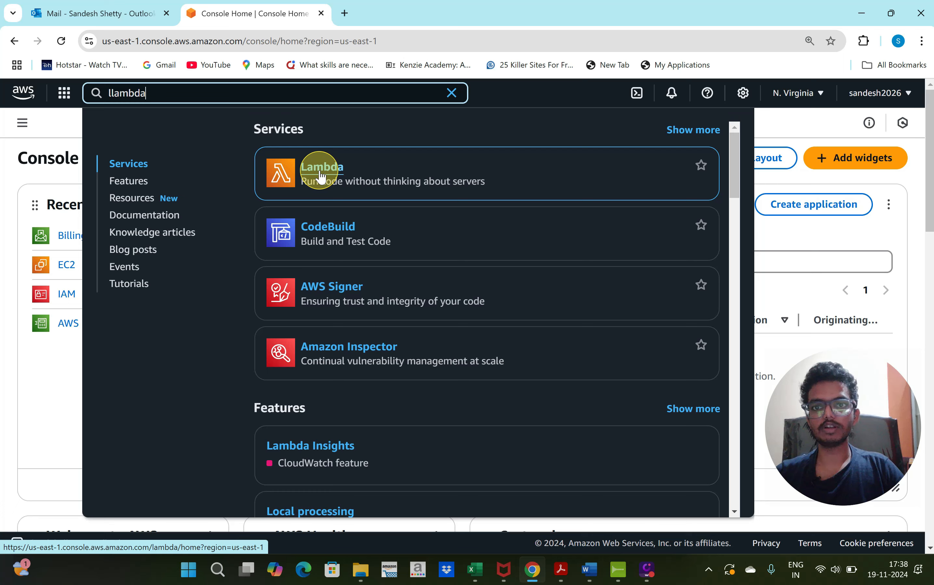
Step: Open the Lambda service and start creating a new function
click(319, 176)
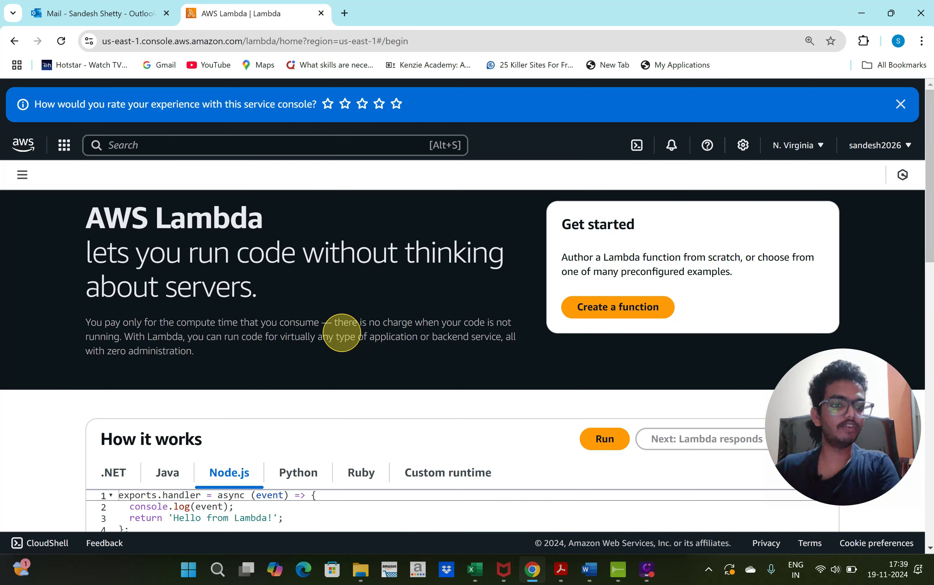
click(600, 307)
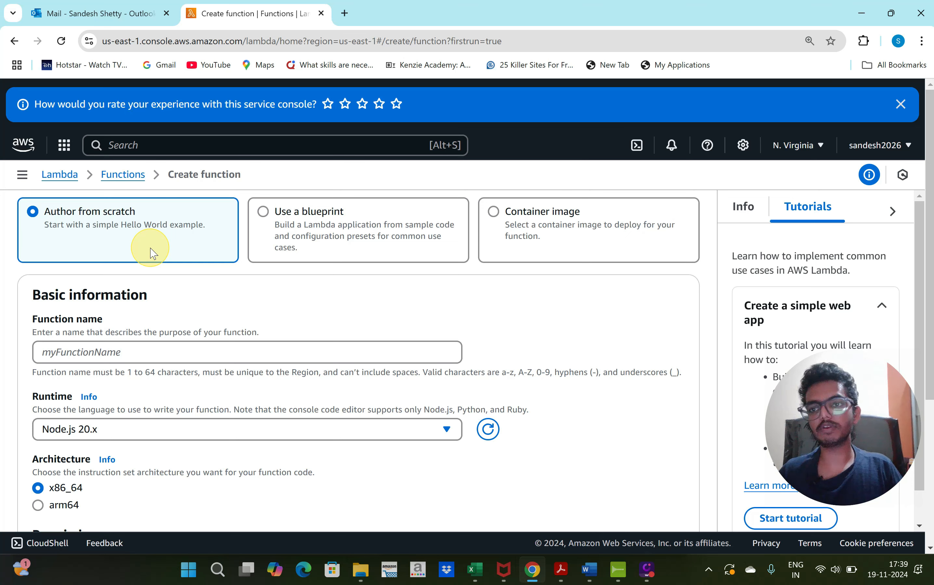
Step: Examine the available blueprints and the container image option for creating a function
click(263, 211)
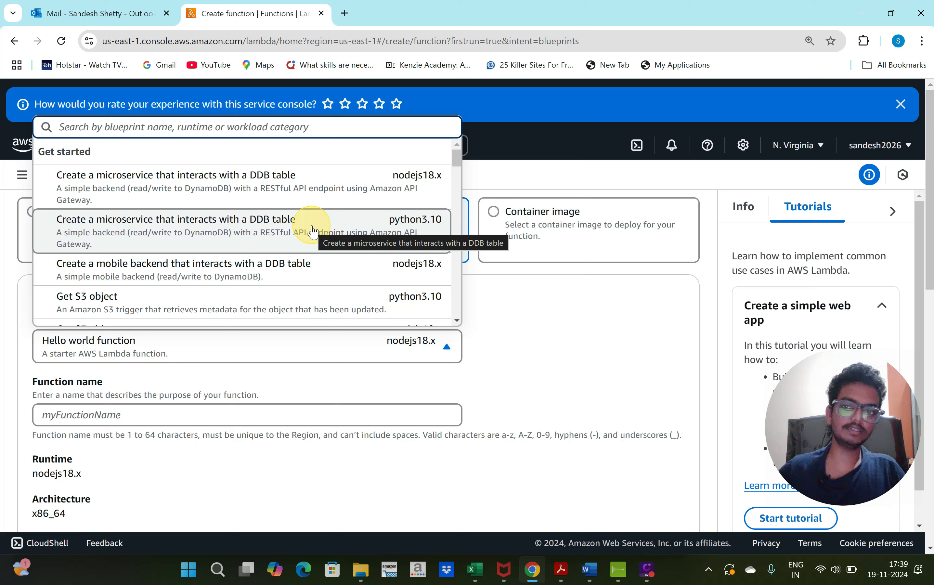
scroll(286, 237, down, 3)
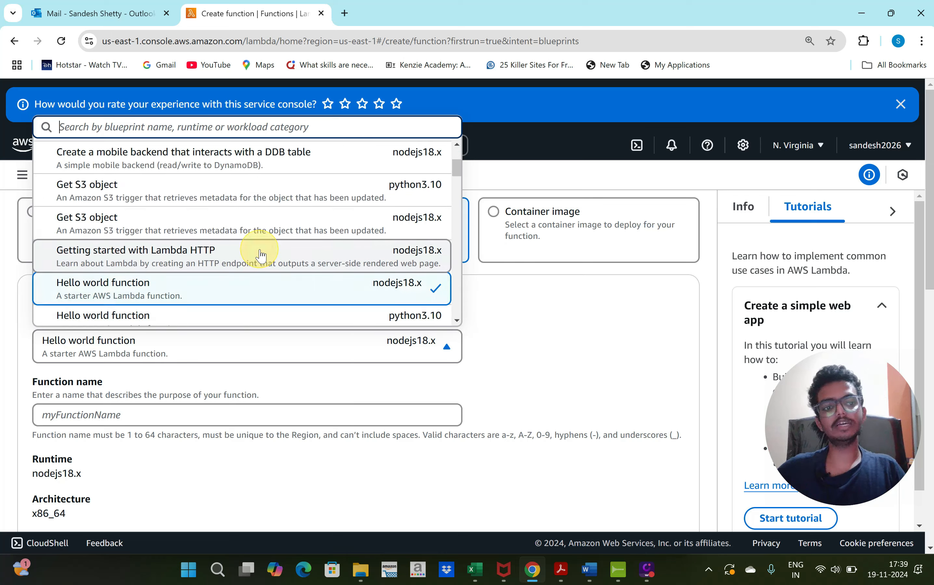
scroll(256, 245, up, 1)
scroll(260, 255, down, 1)
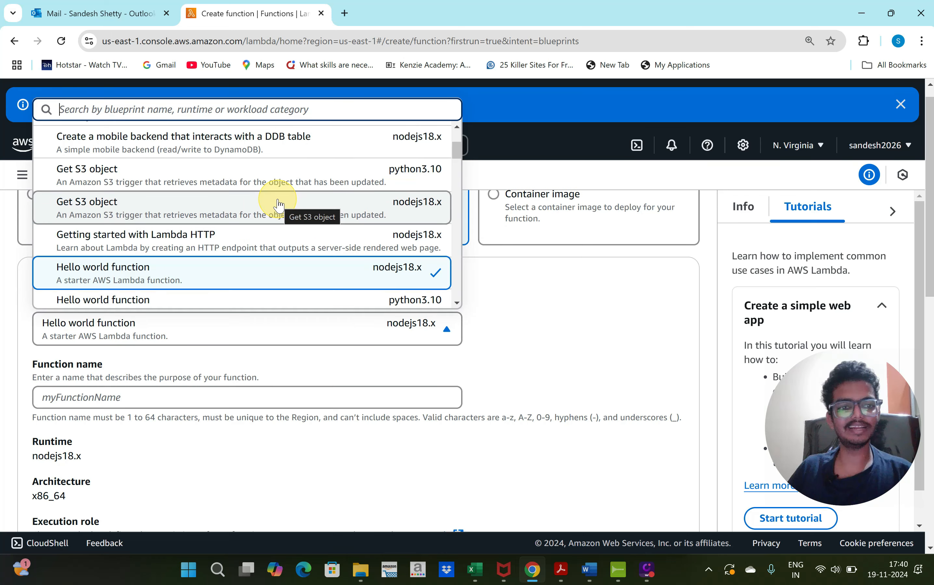
scroll(273, 166, up, 1)
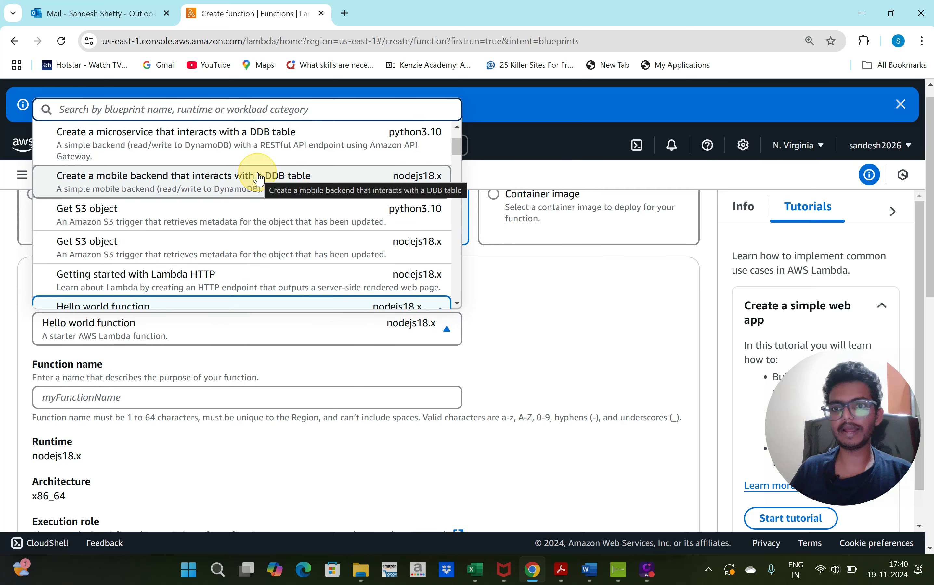
scroll(269, 179, up, 1)
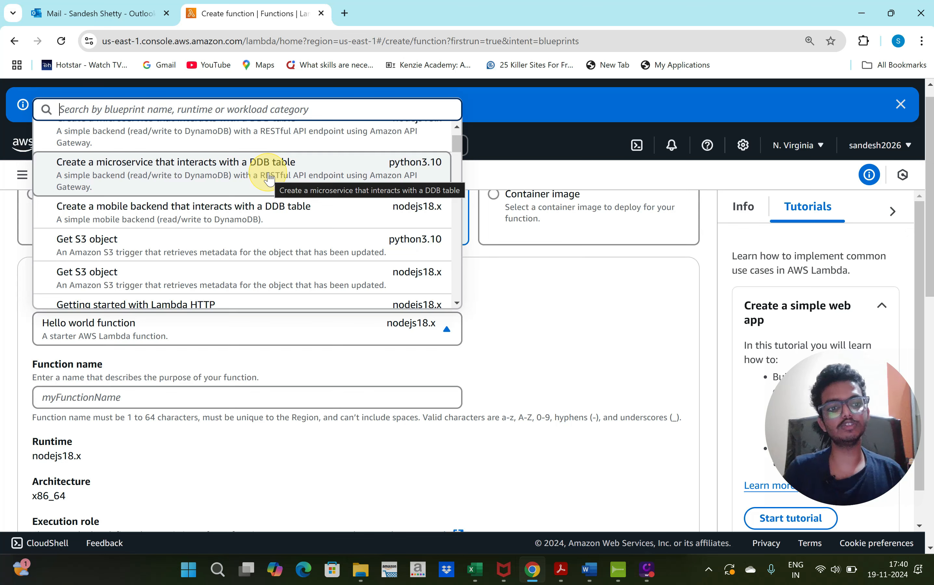
click(495, 212)
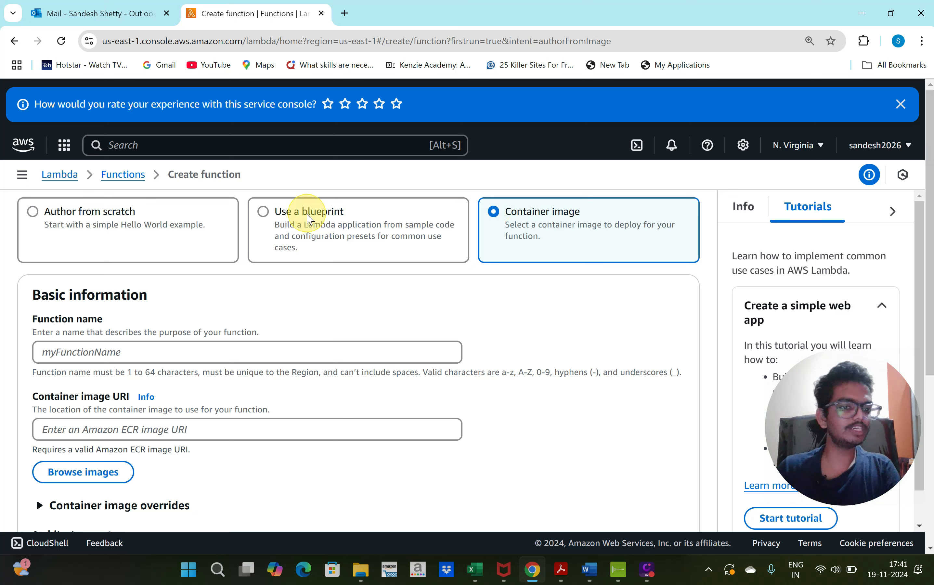
Step: Choose to author the function from scratch and name it myfuction
click(33, 212)
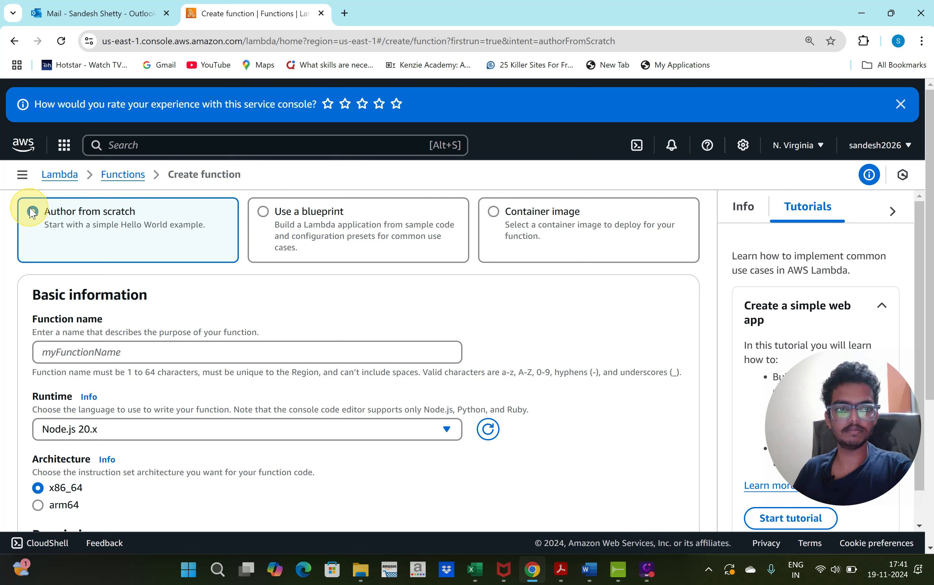
scroll(116, 251, down, 2)
click(215, 285)
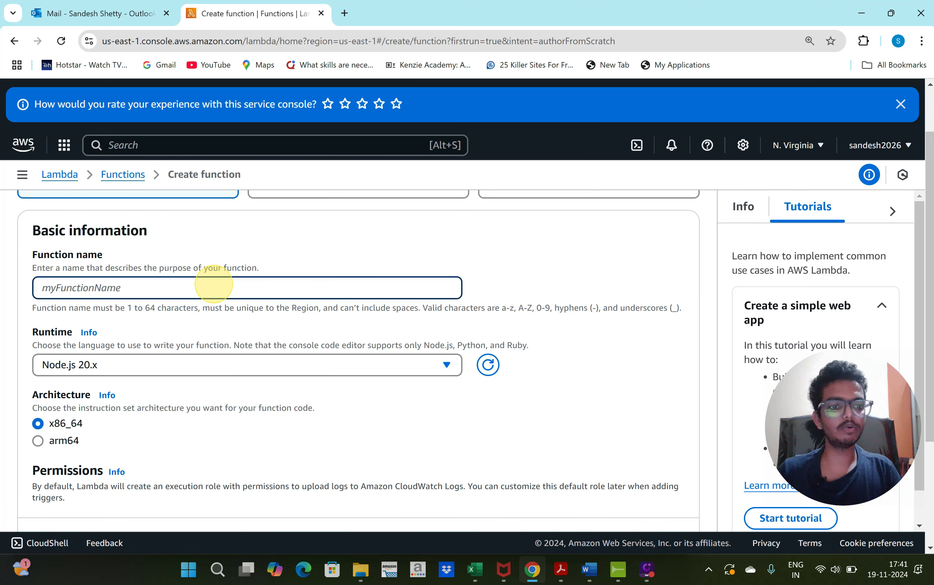
text(myfuction)
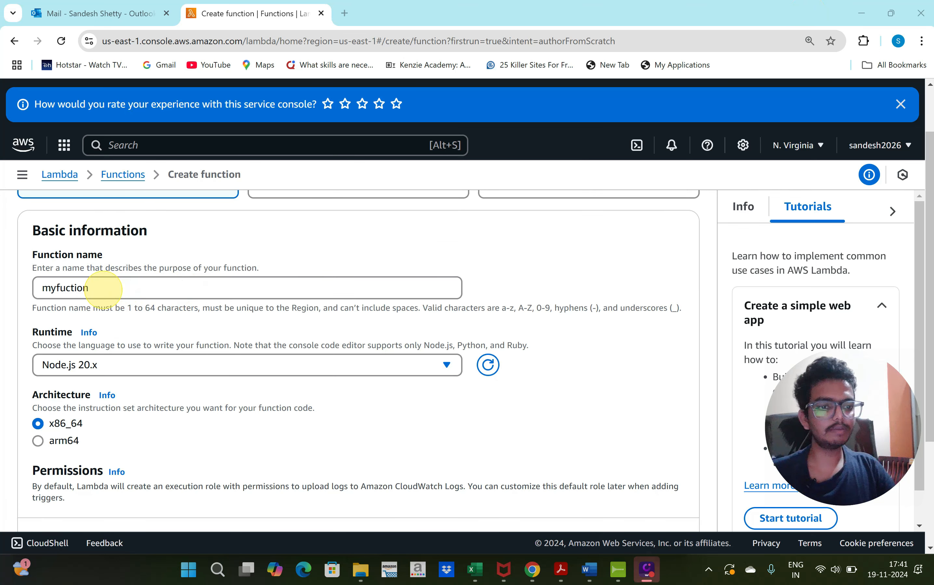
Step: Set the function's runtime to Python 3.13
scroll(121, 310, down, 2)
click(122, 290)
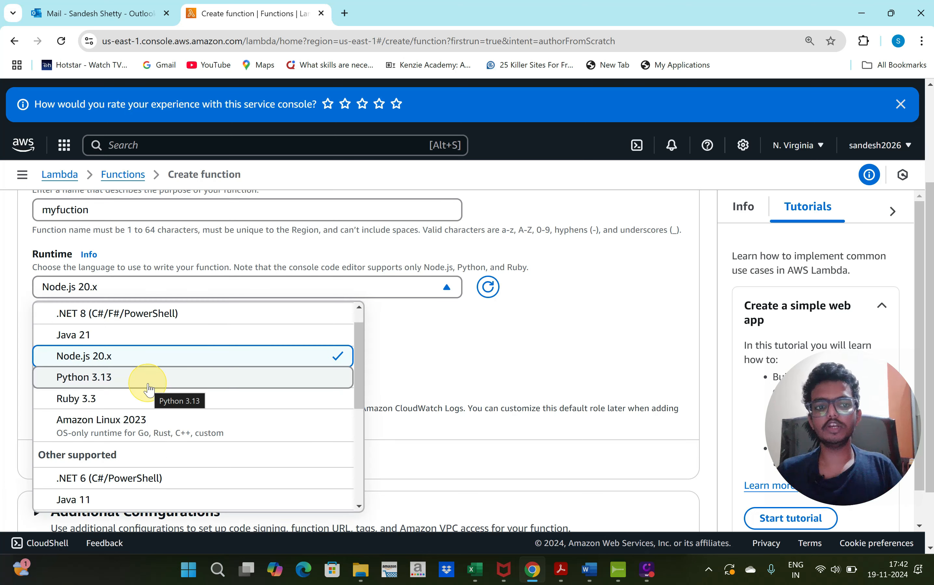
scroll(140, 358, up, 1)
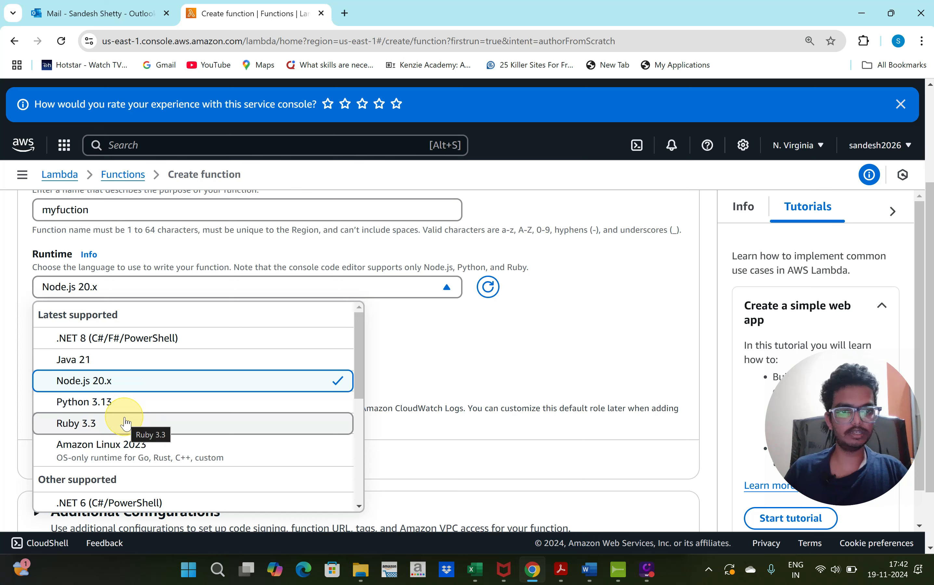
click(142, 402)
Step: Show the execution role options and choose to create a new role with basic Lambda permissions
scroll(142, 396, down, 2)
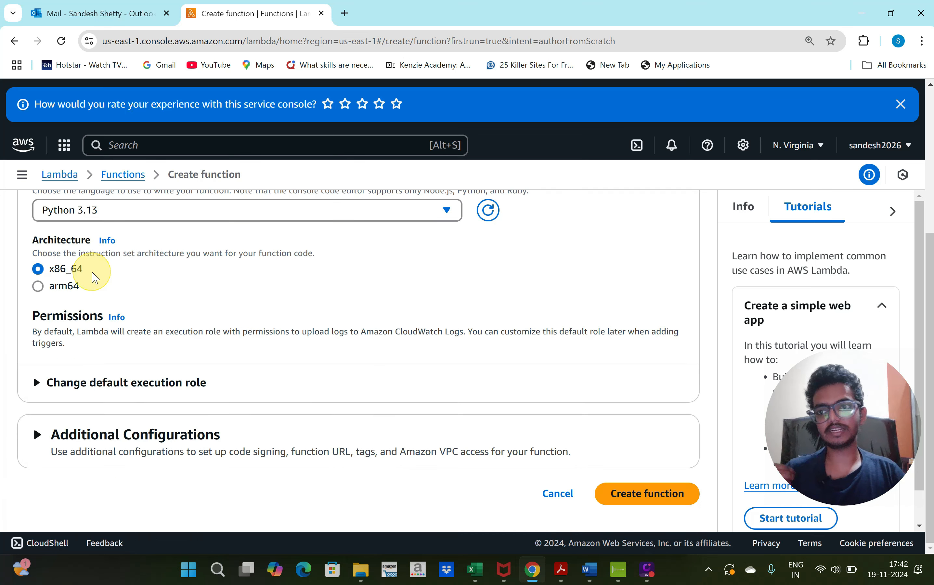
click(123, 382)
scroll(255, 317, down, 3)
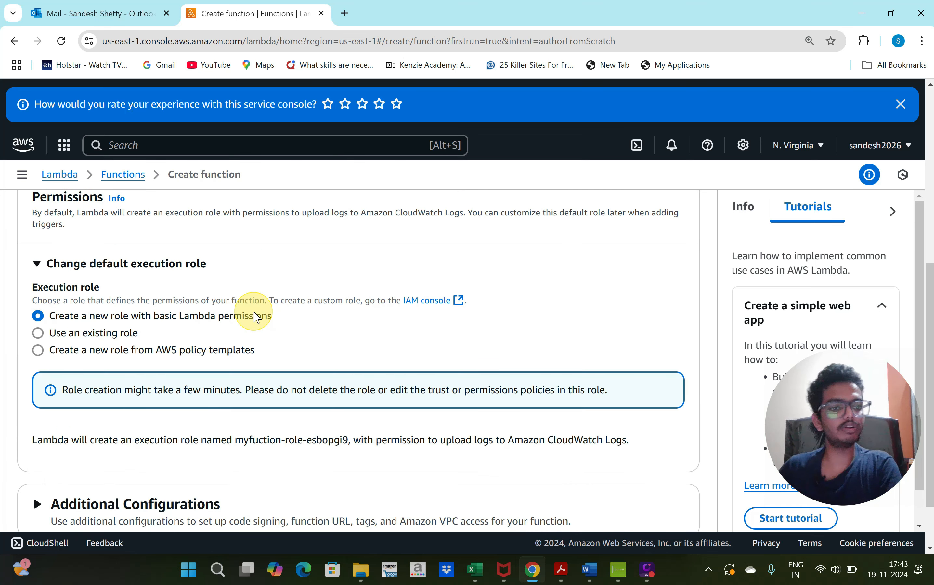
click(87, 334)
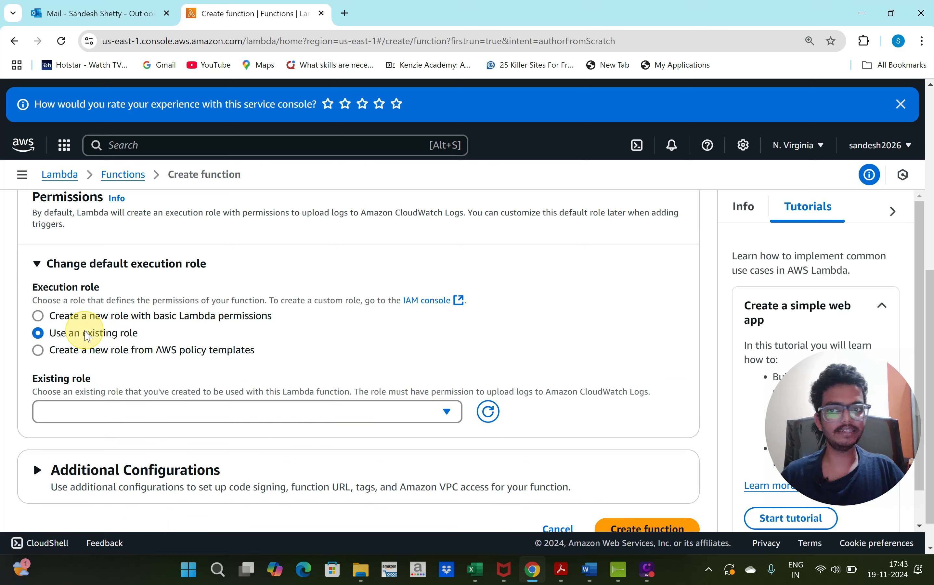
click(80, 317)
Step: Enable the function URL with auth type NONE in the additional configurations and create the function
scroll(185, 245, down, 2)
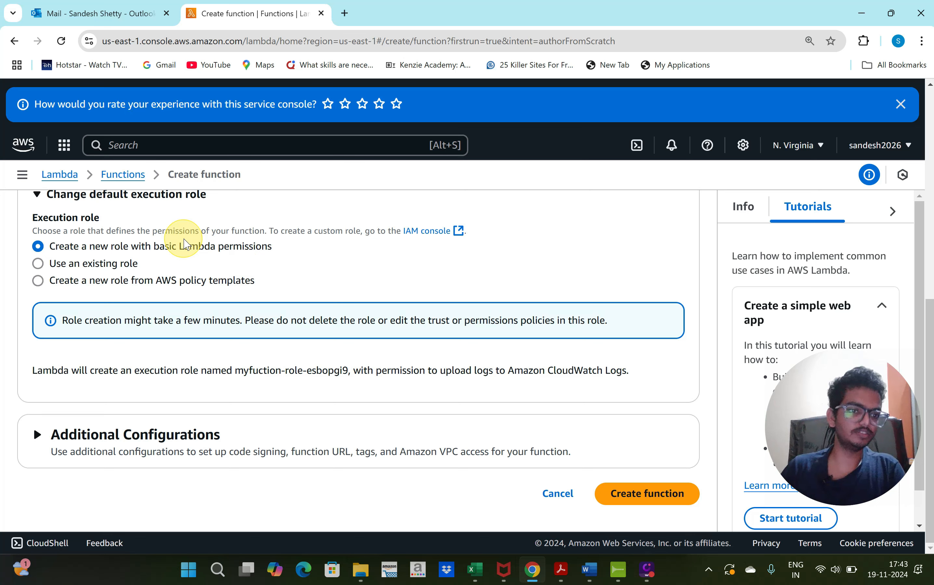
click(37, 434)
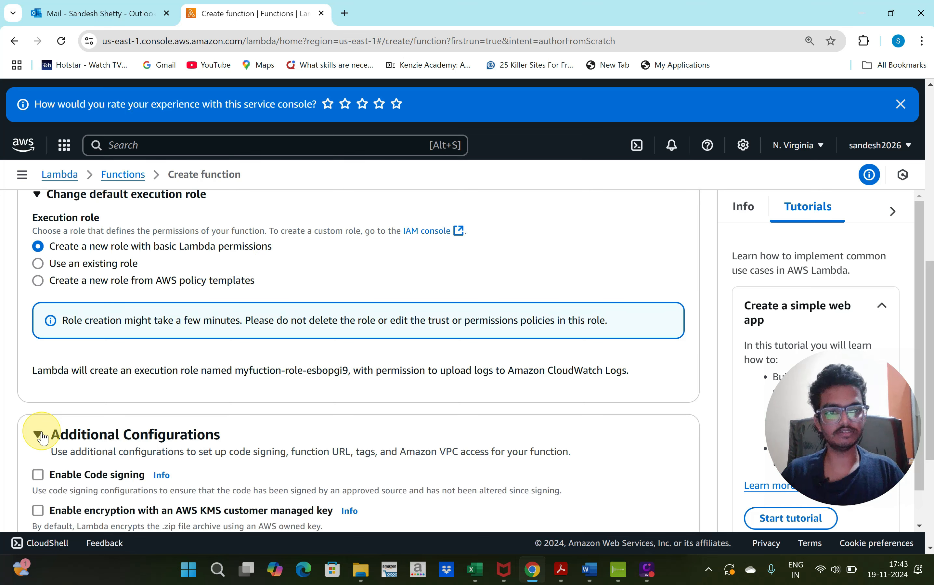
scroll(229, 397, down, 5)
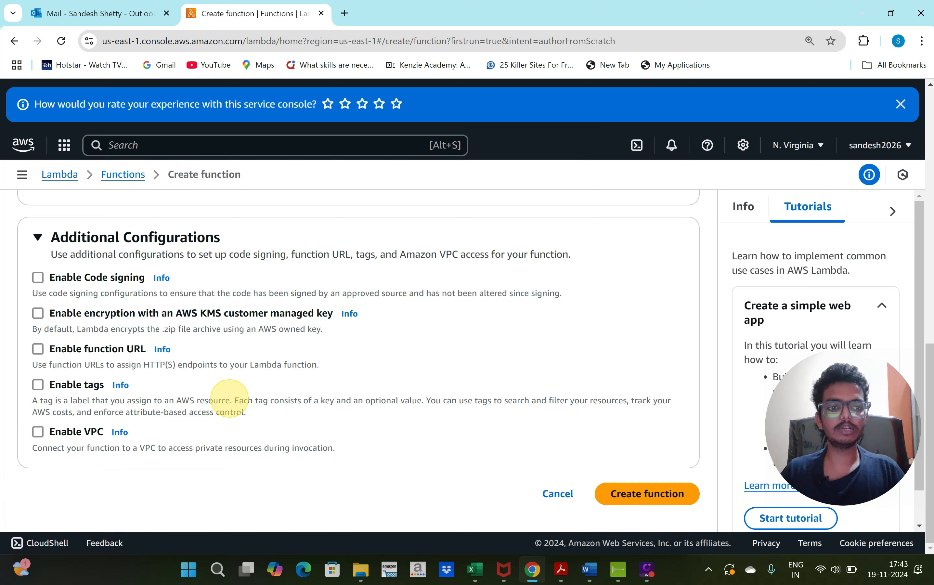
click(37, 349)
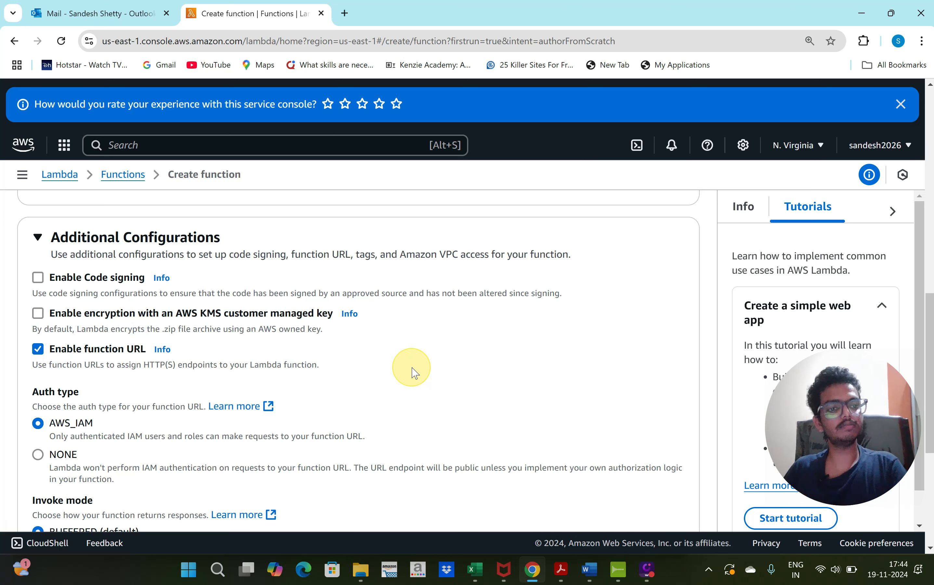
scroll(413, 372, down, 3)
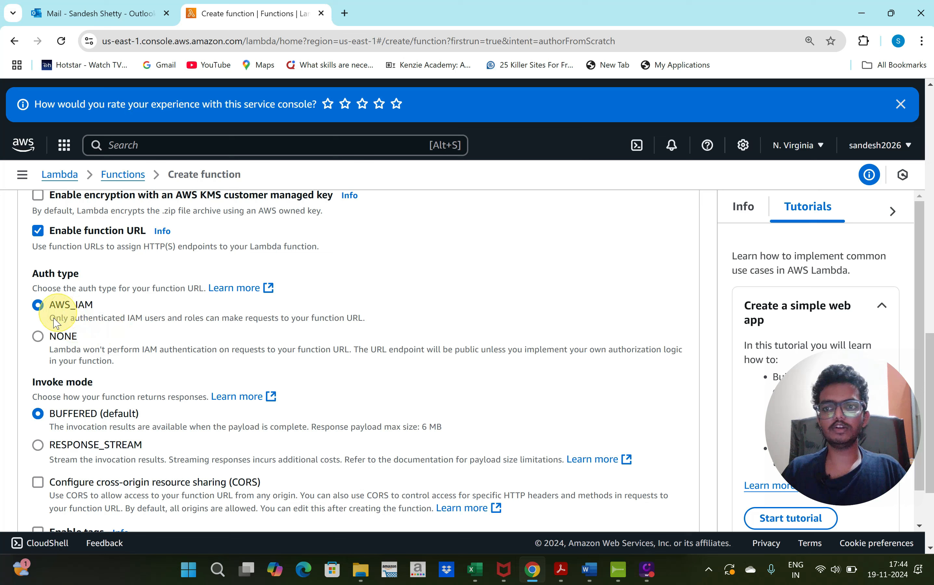
click(38, 335)
scroll(153, 307, down, 1)
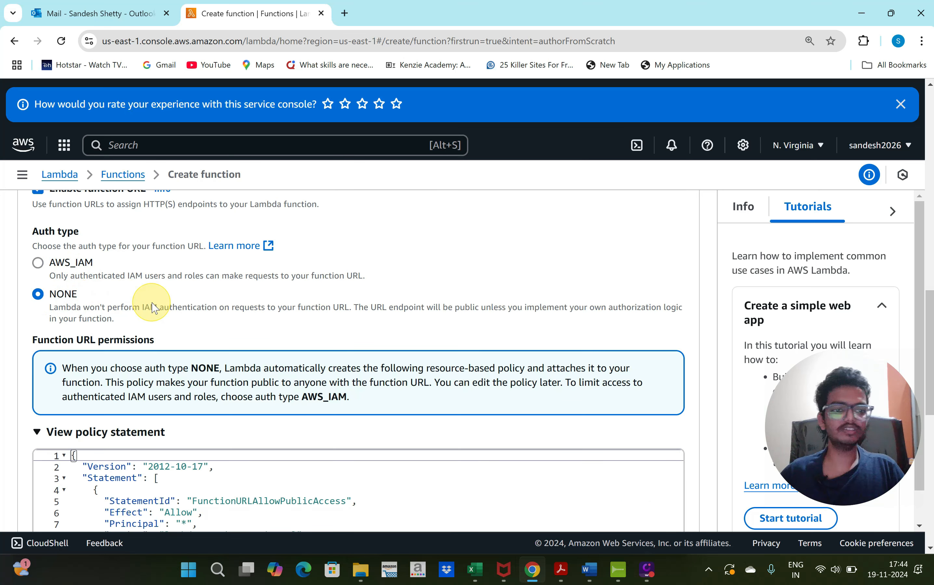
scroll(271, 329, down, 10)
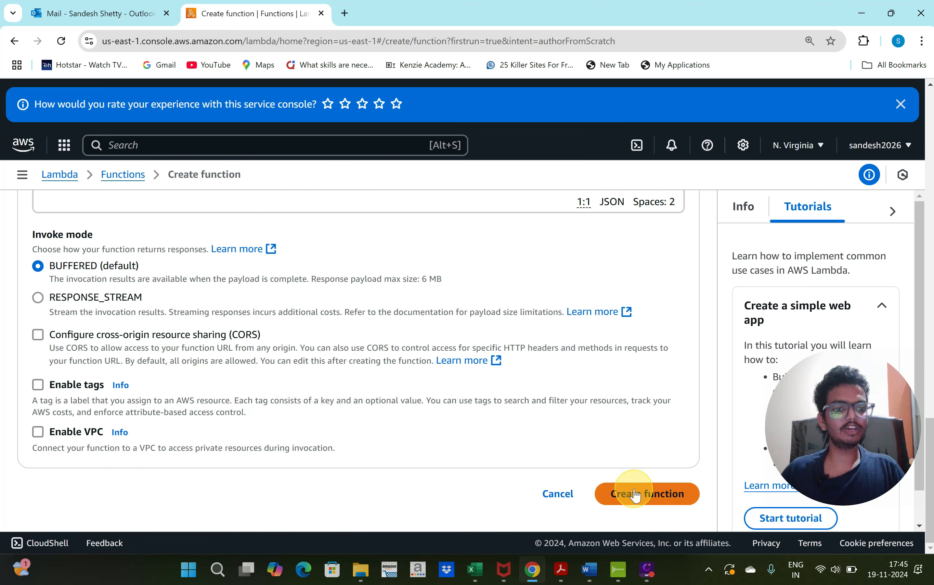
click(635, 494)
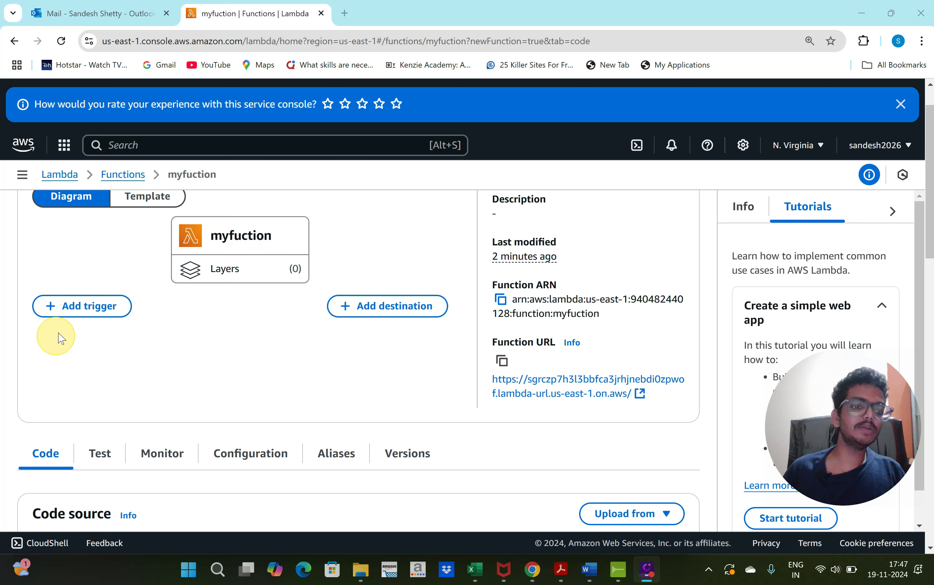
Step: Change the returned body text in lambda_function.py to 'Hello from techworld!'
scroll(229, 351, down, 1)
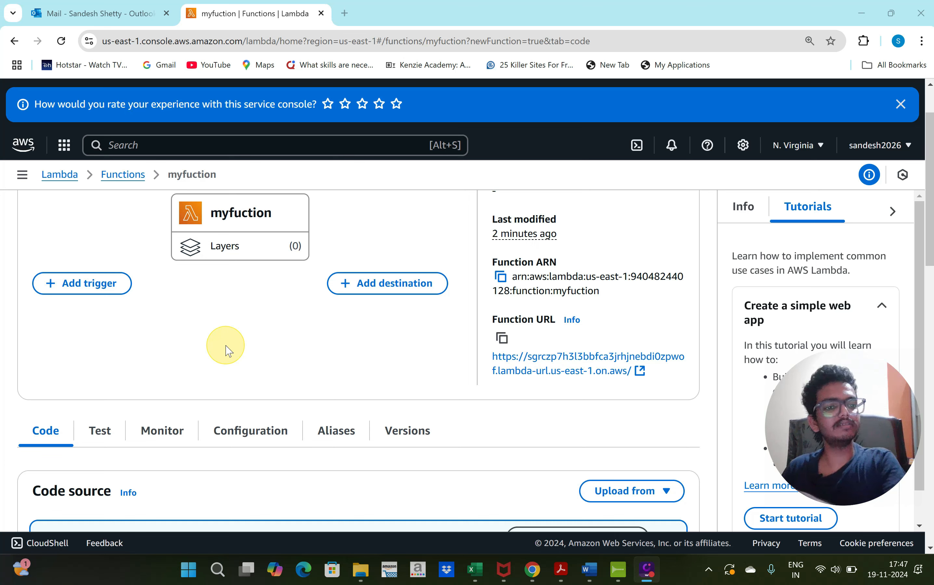
scroll(309, 350, down, 6)
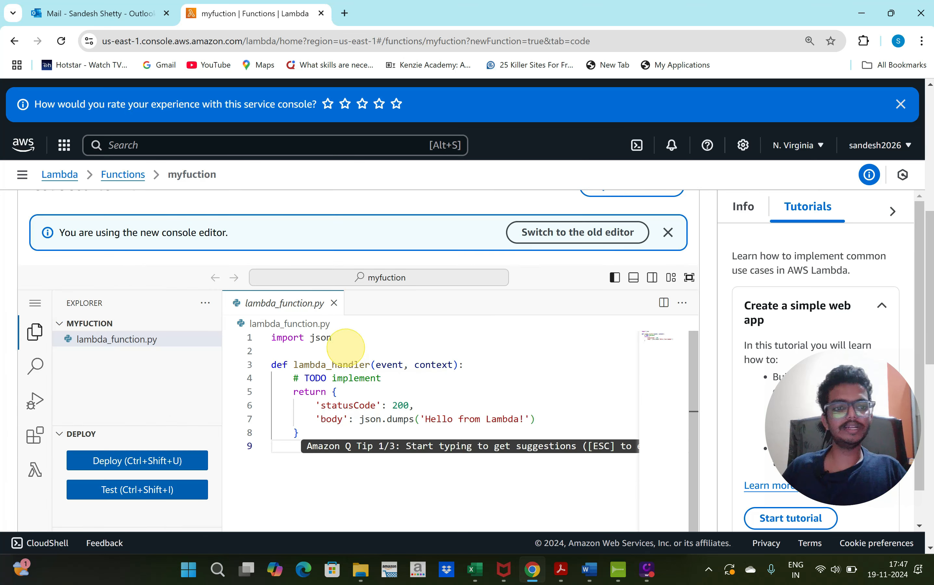
click(518, 418)
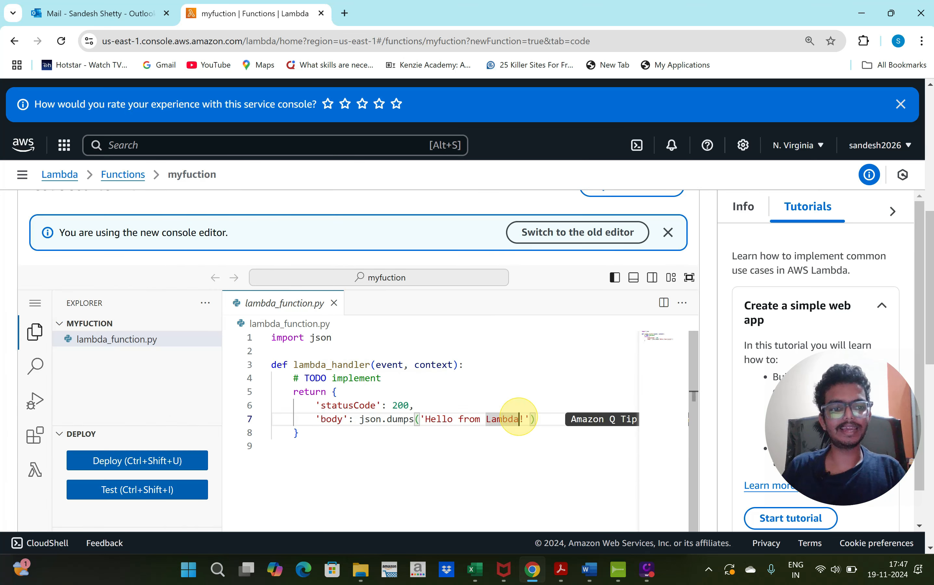
text(techworld)
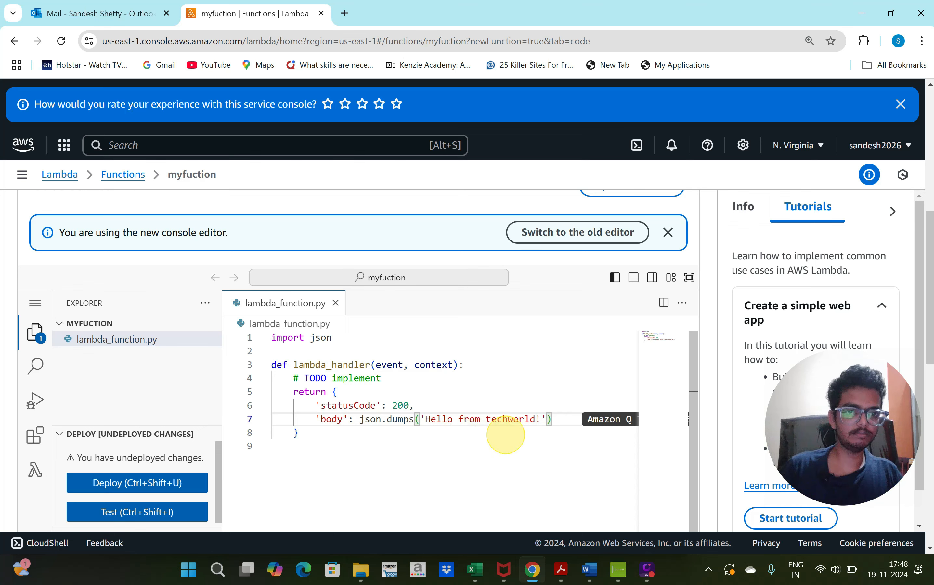
Step: Set up a new test event named mytest and run the function's test with it
scroll(506, 434, up, 2)
click(109, 223)
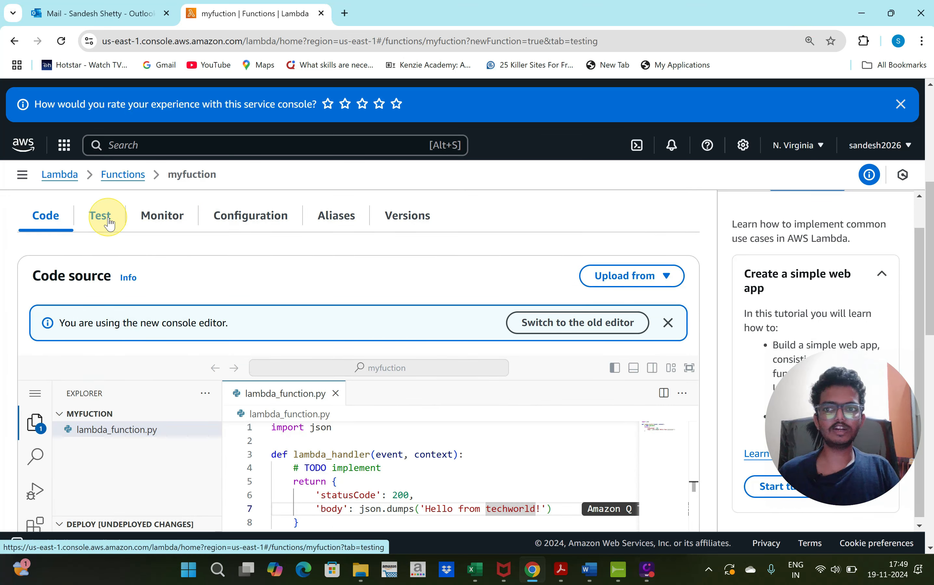
scroll(125, 342, down, 2)
click(99, 340)
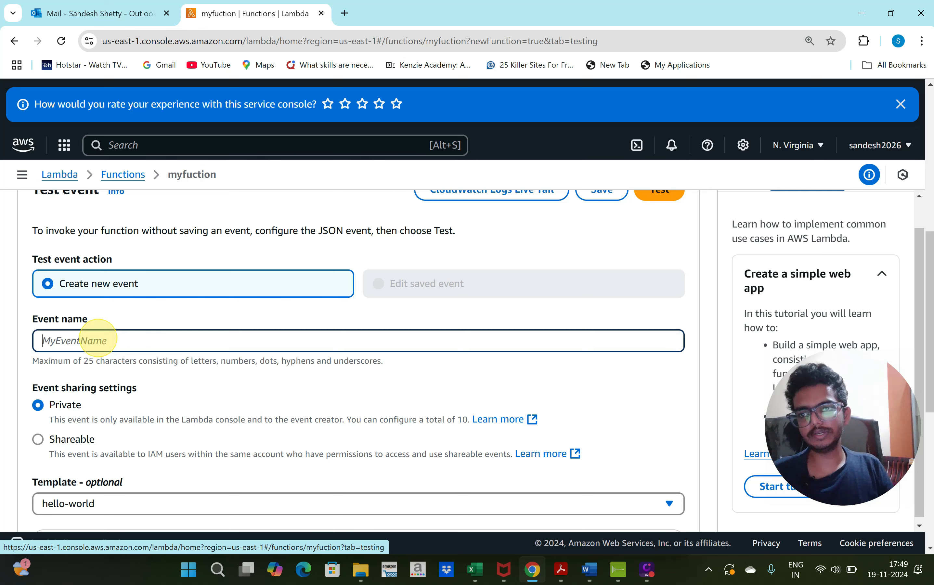
text(mytest)
scroll(116, 340, down, 5)
scroll(105, 349, up, 10)
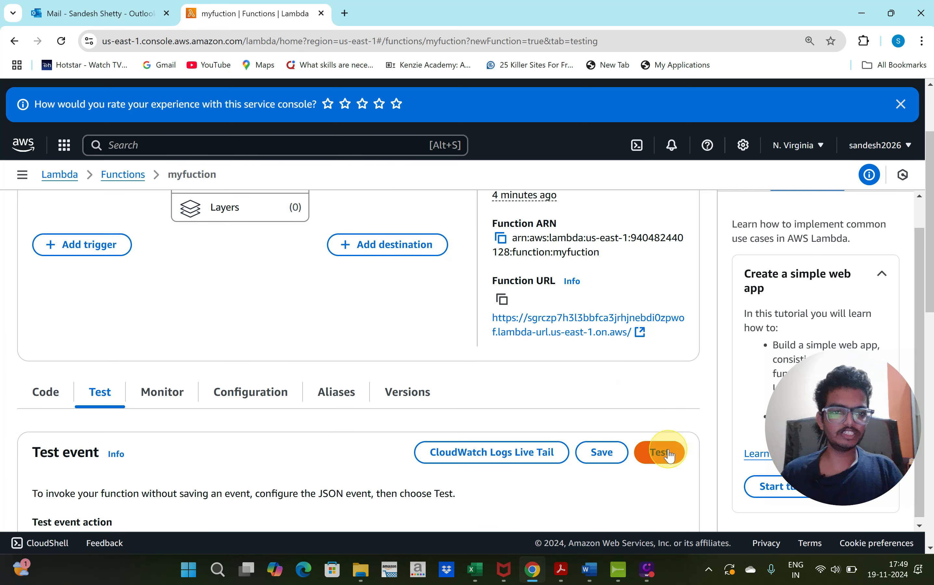
click(668, 455)
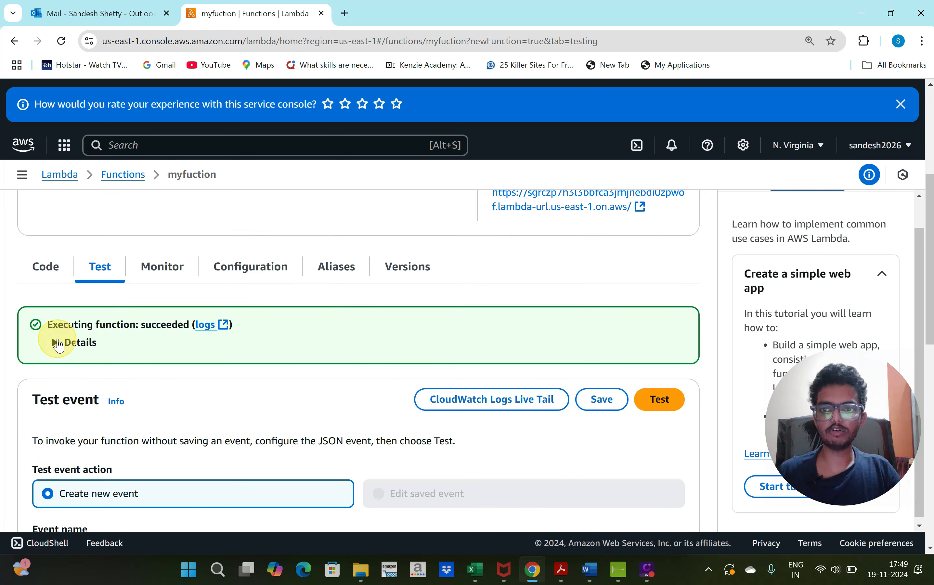
Step: Examine the test execution details, including the response body and the init duration in the summary
click(58, 343)
scroll(221, 404, down, 3)
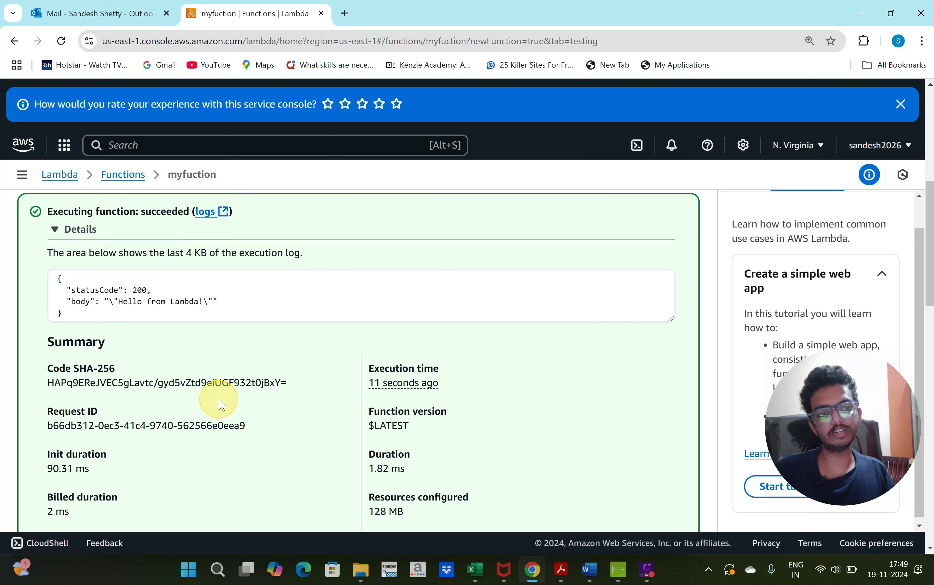
scroll(222, 404, down, 1)
drag(63, 256, 152, 256)
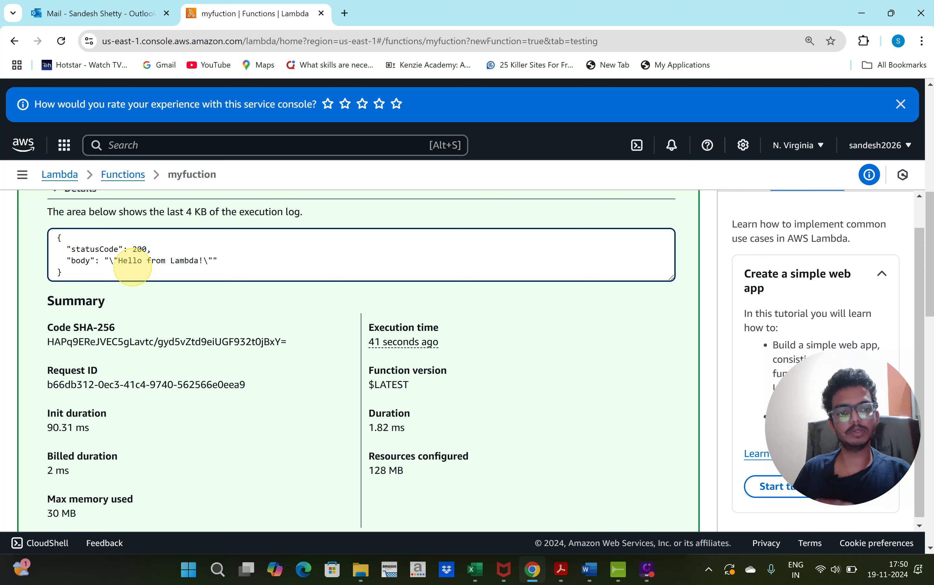
scroll(132, 266, down, 3)
drag(90, 335, 46, 335)
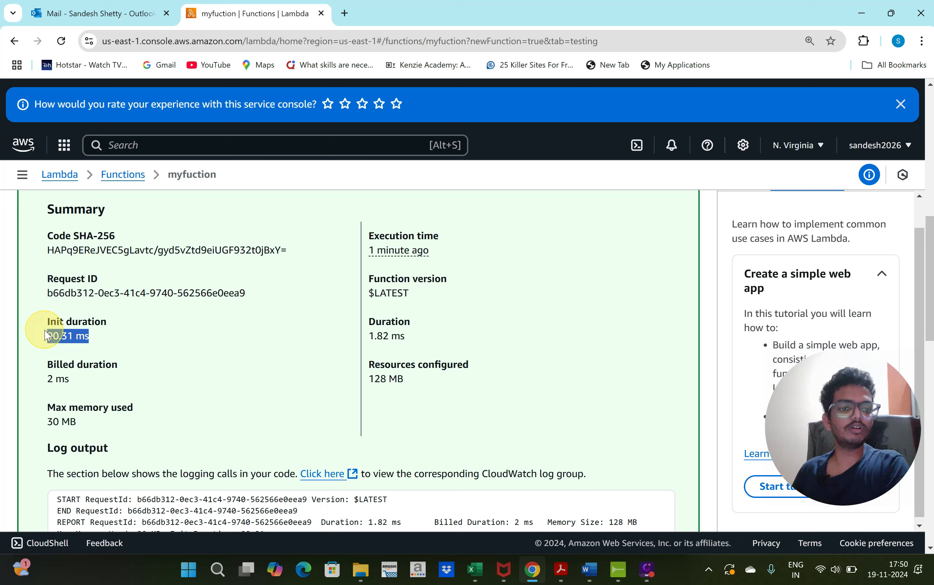
Step: Examine the billed duration, maximum memory used and log output of the test execution
triple_click(60, 378)
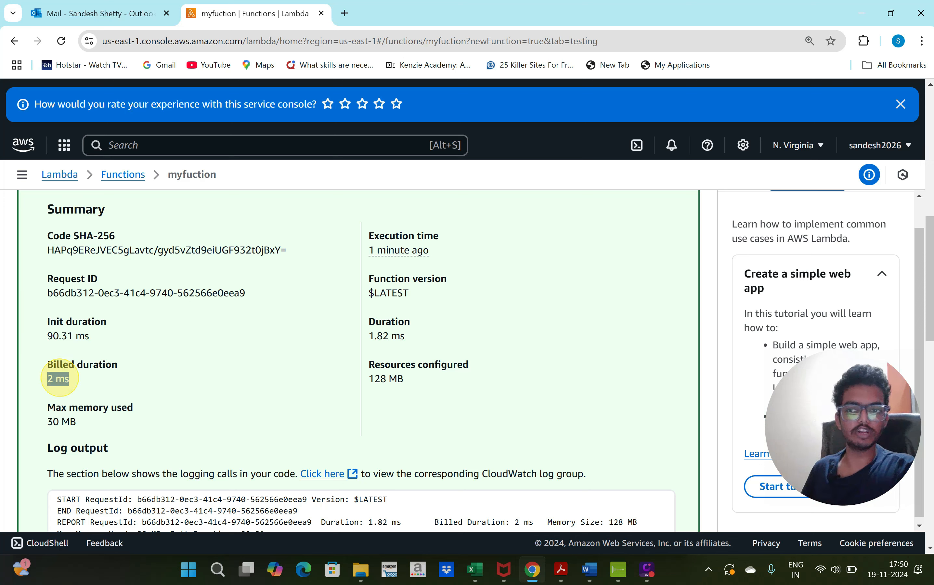
scroll(162, 379, down, 1)
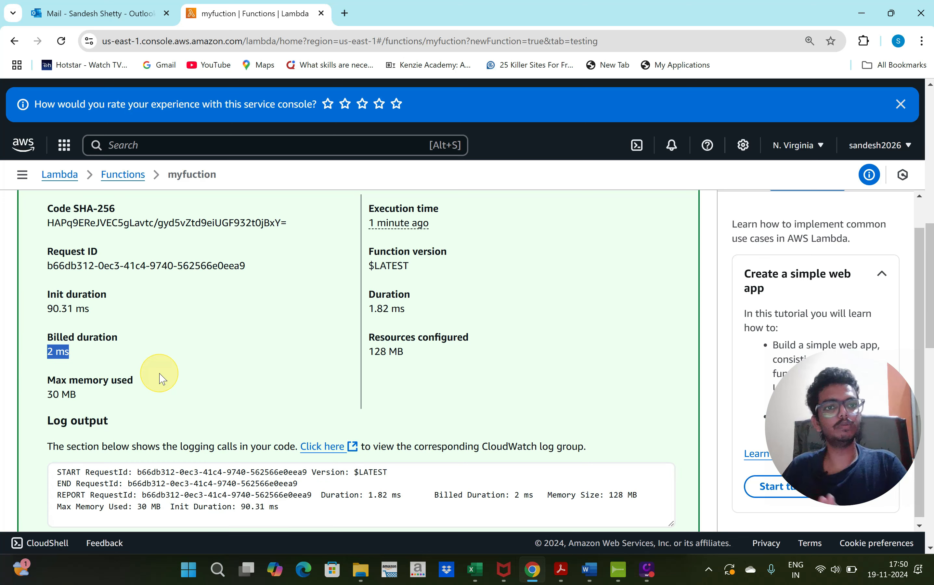
scroll(162, 378, down, 1)
click(55, 359)
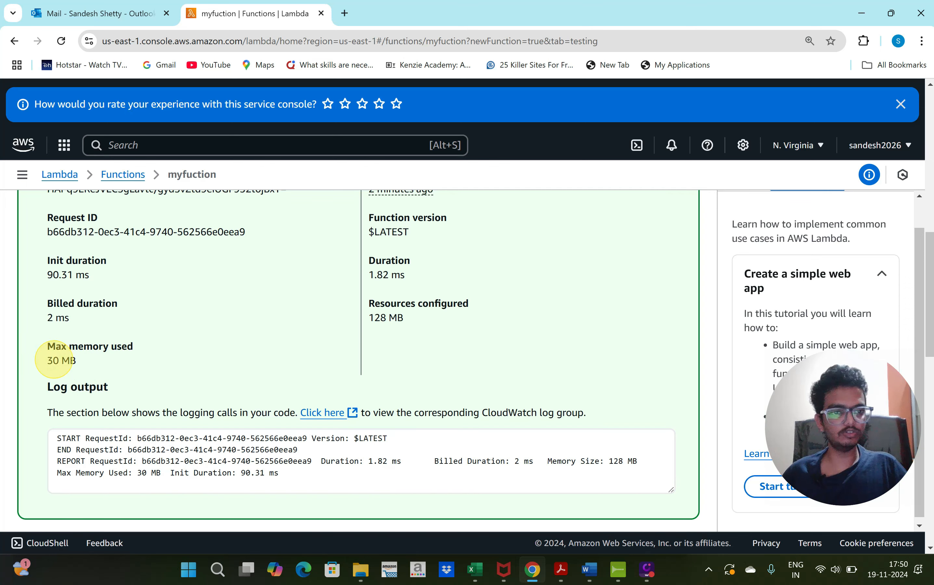
triple_click(54, 359)
scroll(79, 361, down, 1)
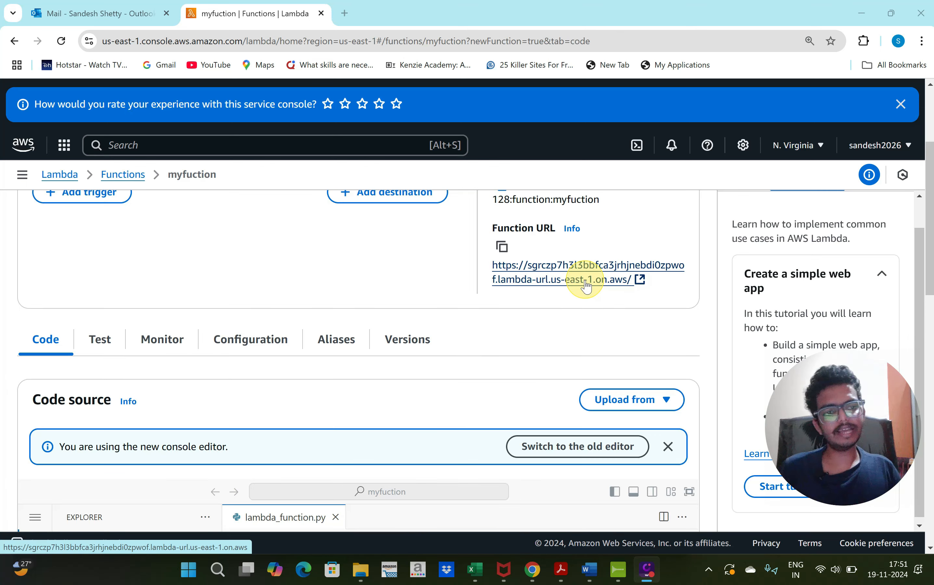
Step: Visit the function URL to check the response it serves, and close that page
click(586, 284)
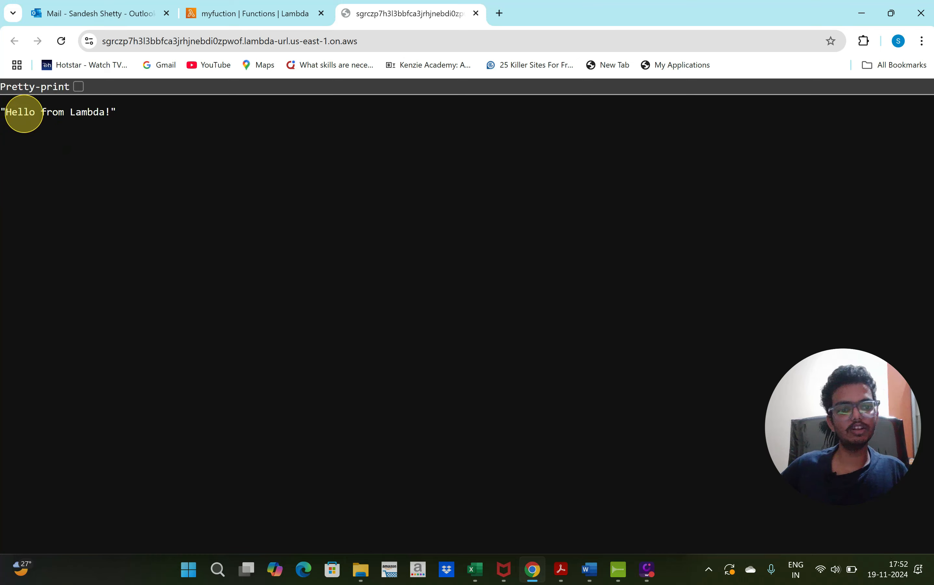
click(475, 13)
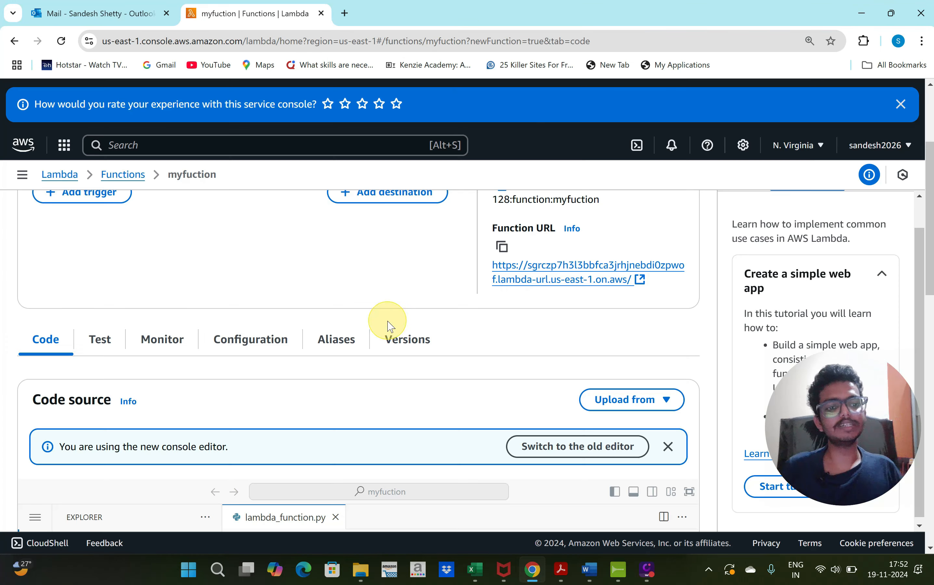
Step: Deploy the pending code changes of myfuction and run its test again from the code editor
scroll(389, 325, down, 5)
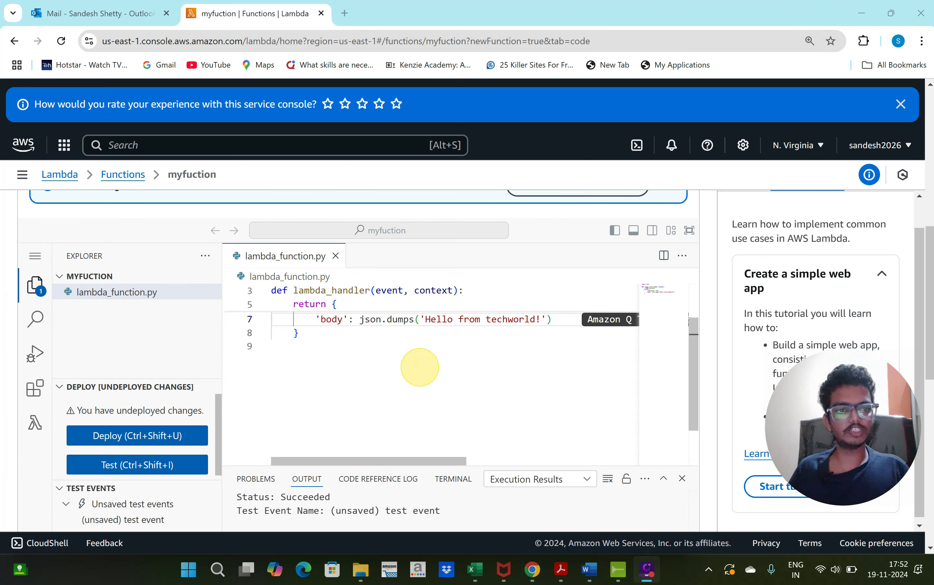
click(151, 437)
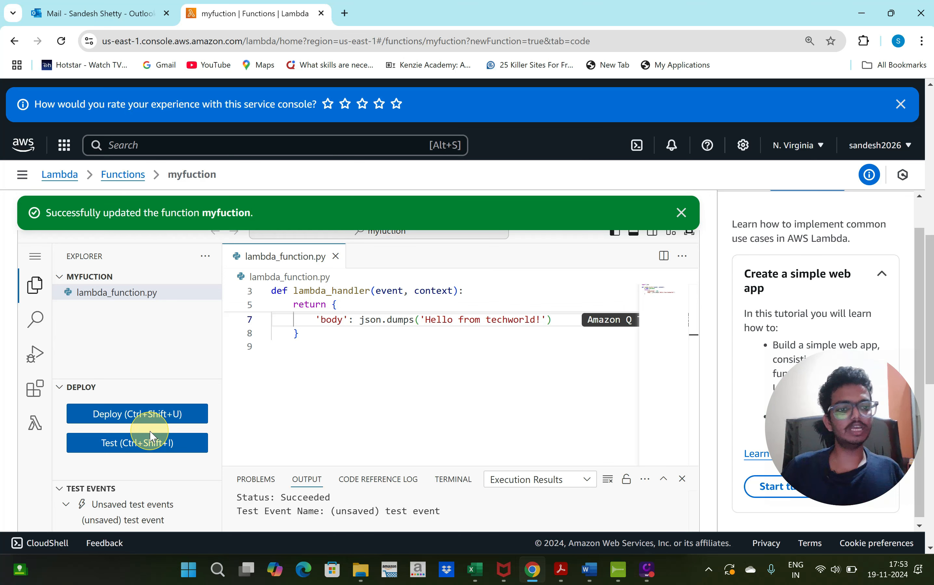
click(142, 445)
drag(389, 451, 383, 321)
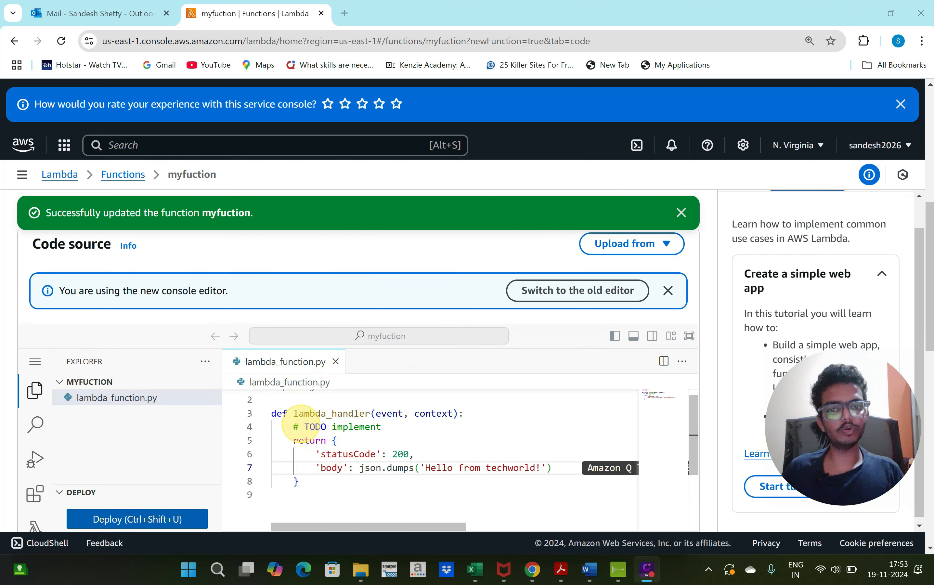
Step: Compare the lambda_handler function name in the code with the handler in the runtime settings, and review the test's output
drag(293, 413, 365, 413)
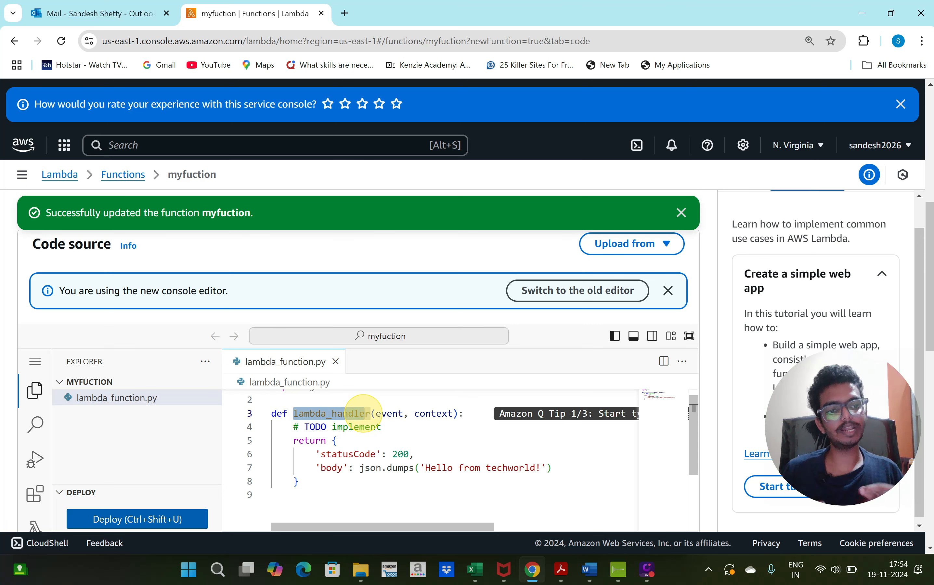
scroll(364, 412, down, 5)
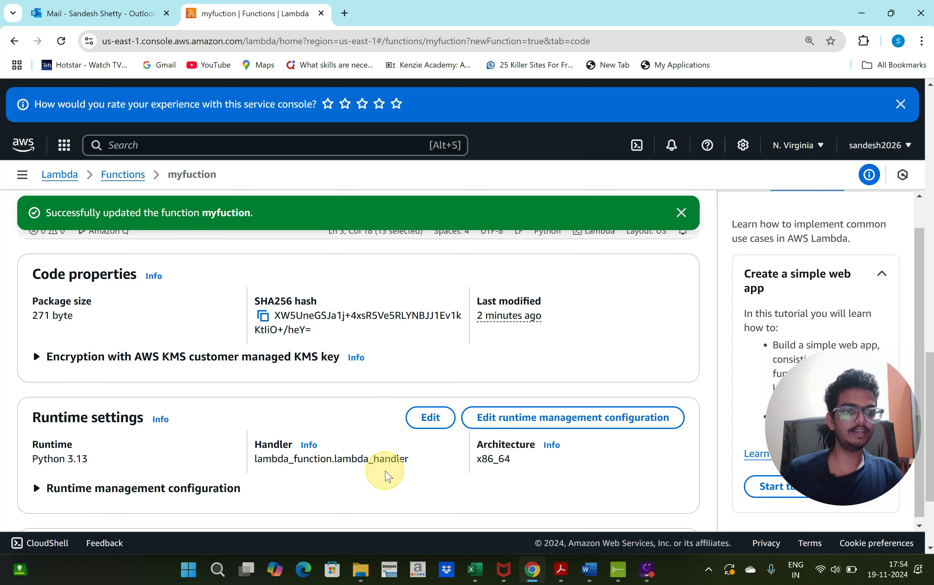
drag(408, 459, 335, 458)
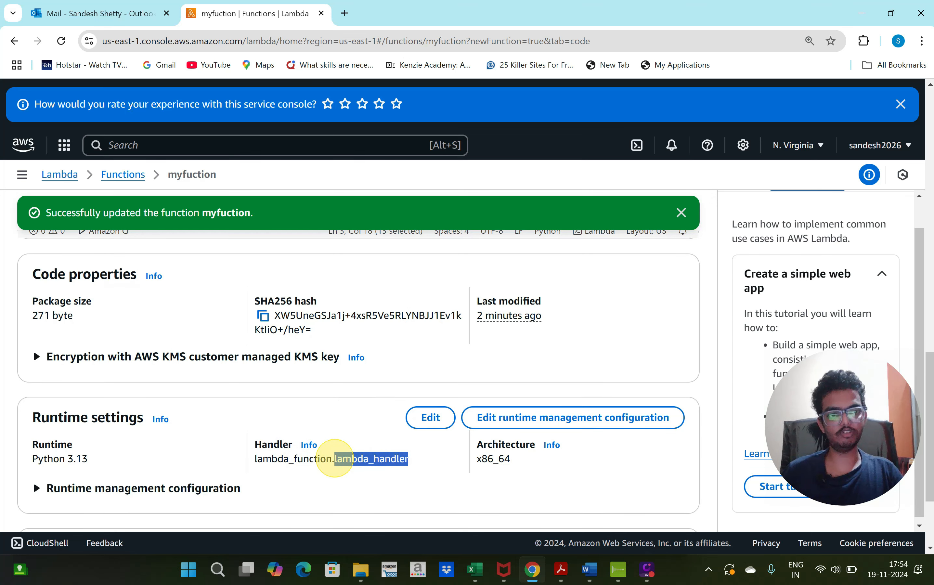
scroll(334, 459, up, 5)
scroll(372, 401, down, 3)
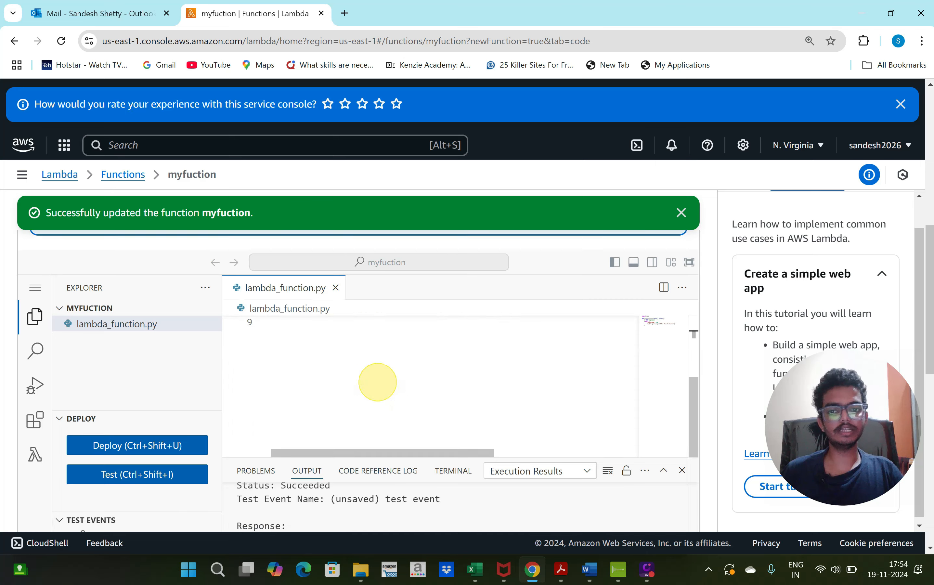
scroll(377, 381, down, 10)
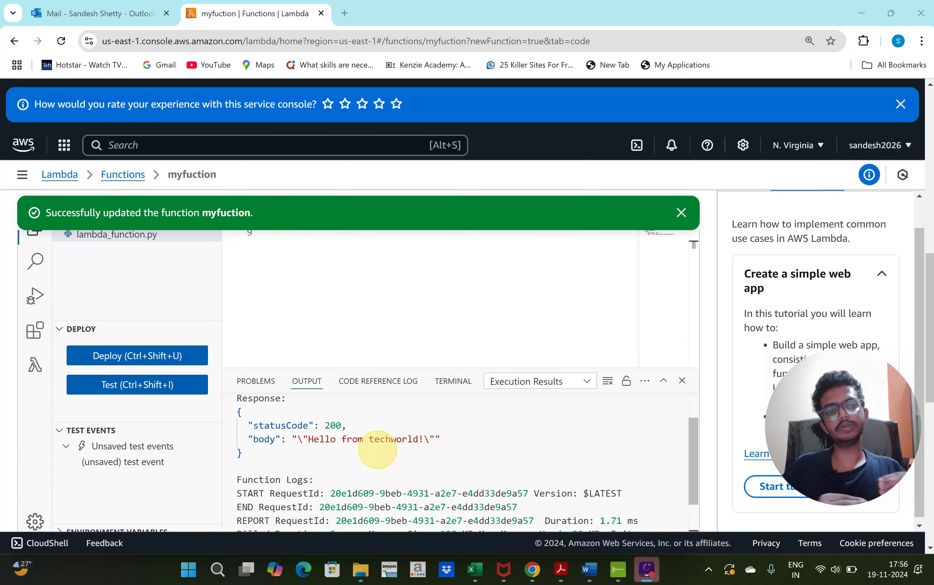
Step: View the function's log group in CloudWatch and open its most recent log stream
scroll(377, 449, up, 5)
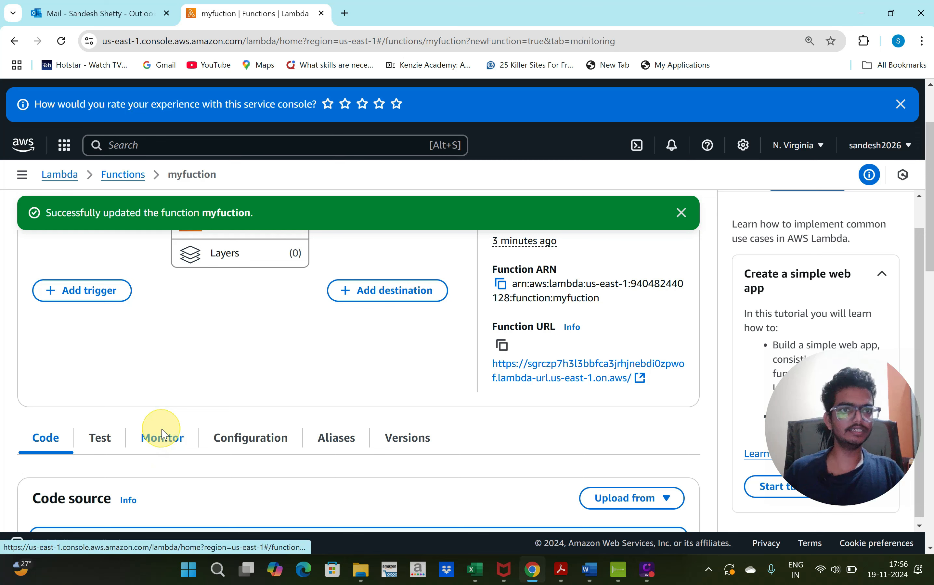
click(163, 438)
click(83, 374)
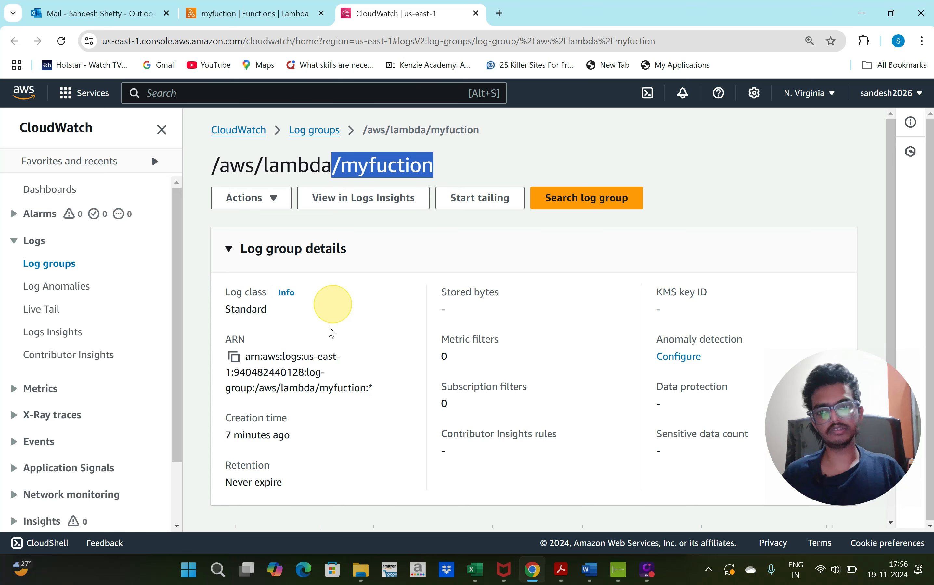
scroll(309, 317, down, 4)
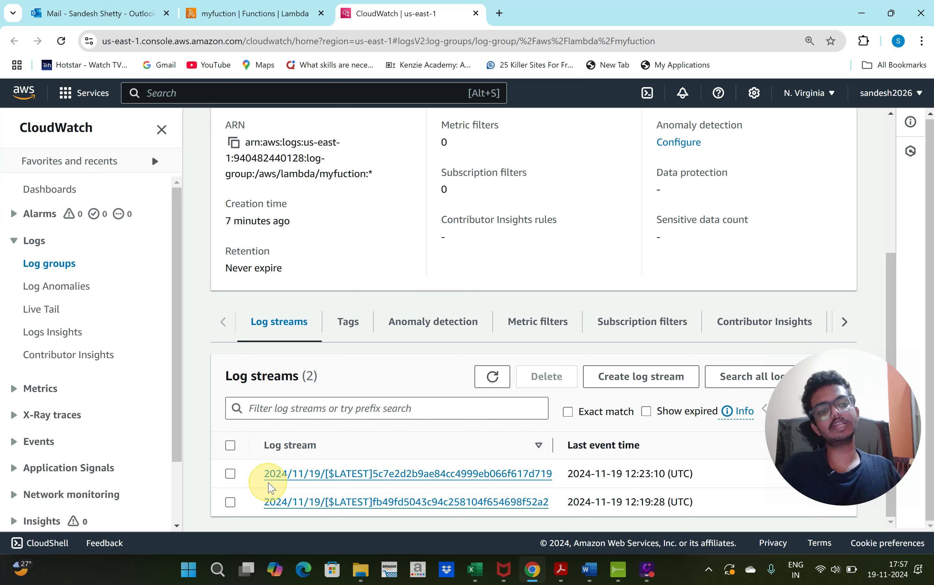
click(396, 475)
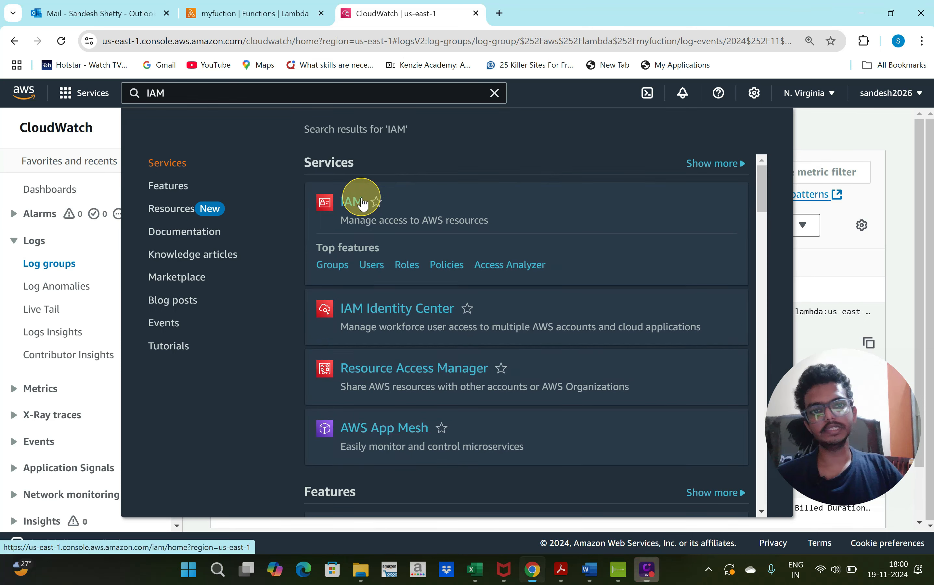
Step: Inspect the CloudWatch Logs actions allowed by the AWSLambdaBasicExecutionRole policy of the myfuction-role-esbopgi9 role in IAM
click(363, 198)
click(34, 351)
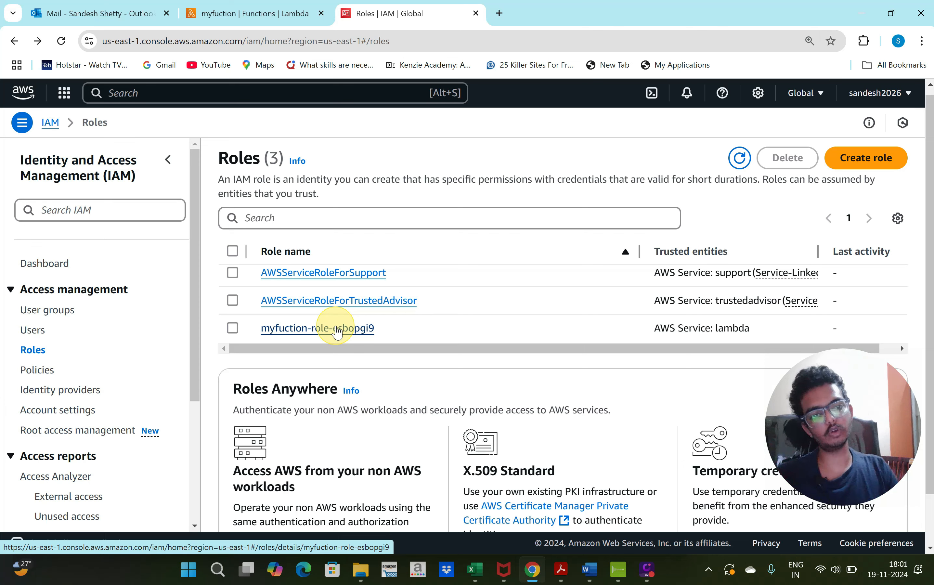
click(337, 329)
click(396, 279)
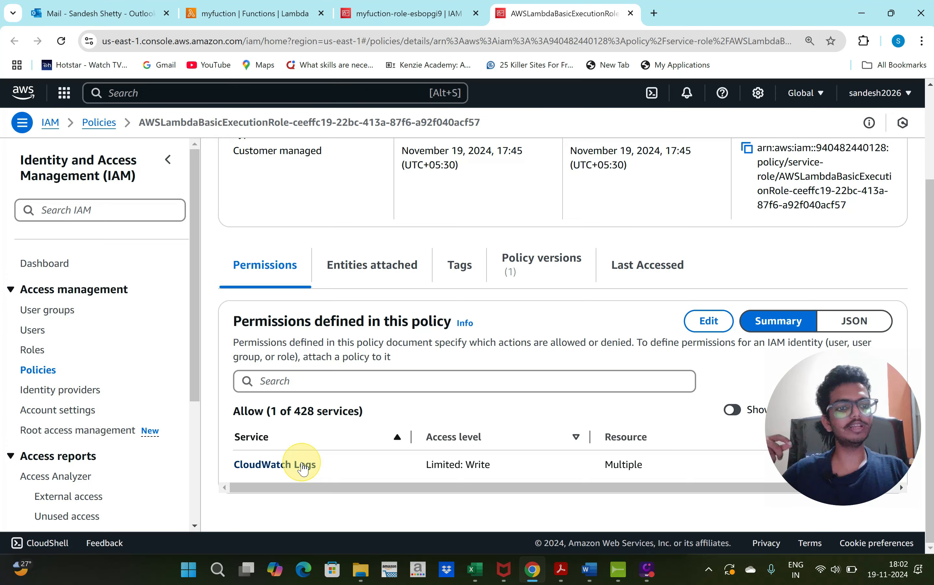
click(303, 465)
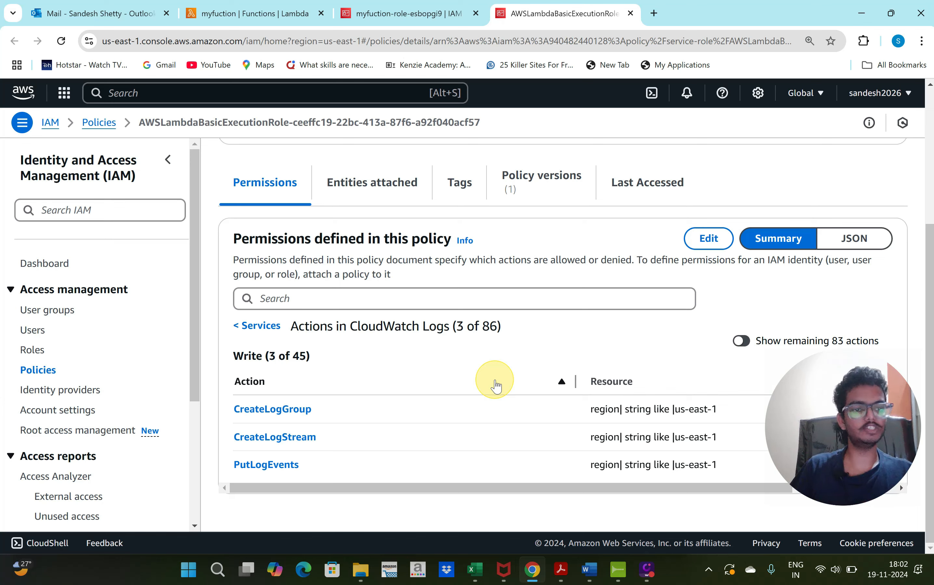
Step: Set the timeout of myfuction to 15 min 0 sec in its general configuration and save the settings
key(ctrl+2)
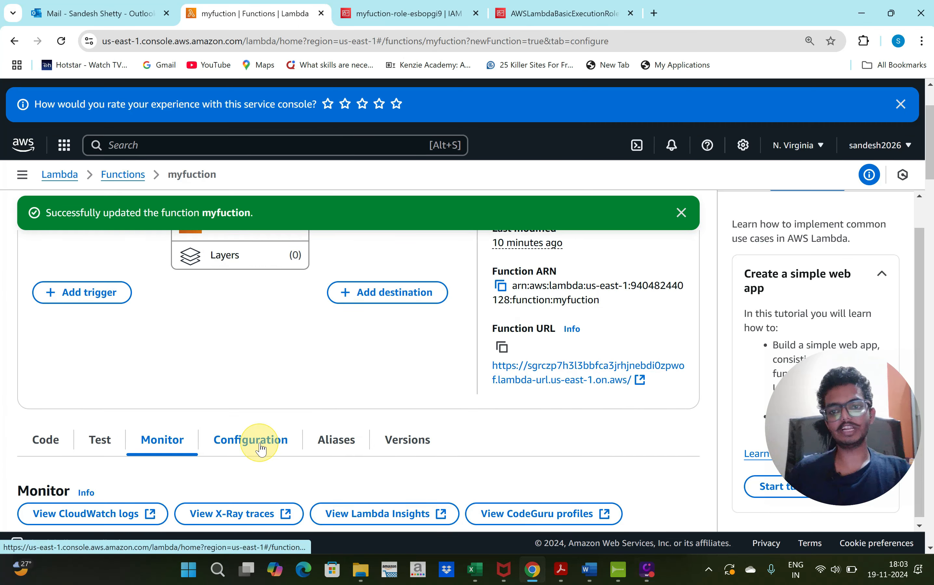
click(257, 442)
scroll(260, 447, down, 5)
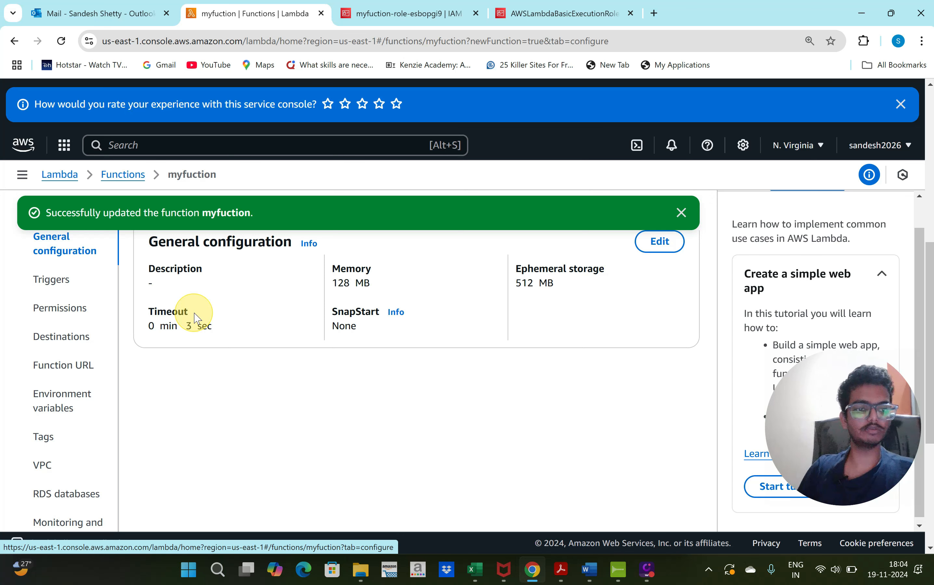
click(665, 240)
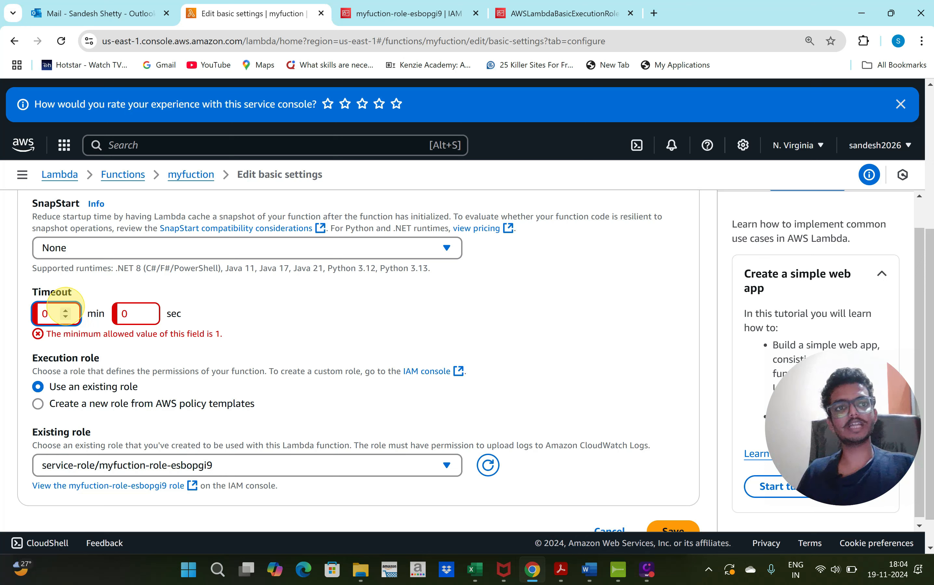
double_click(66, 306)
text(5)
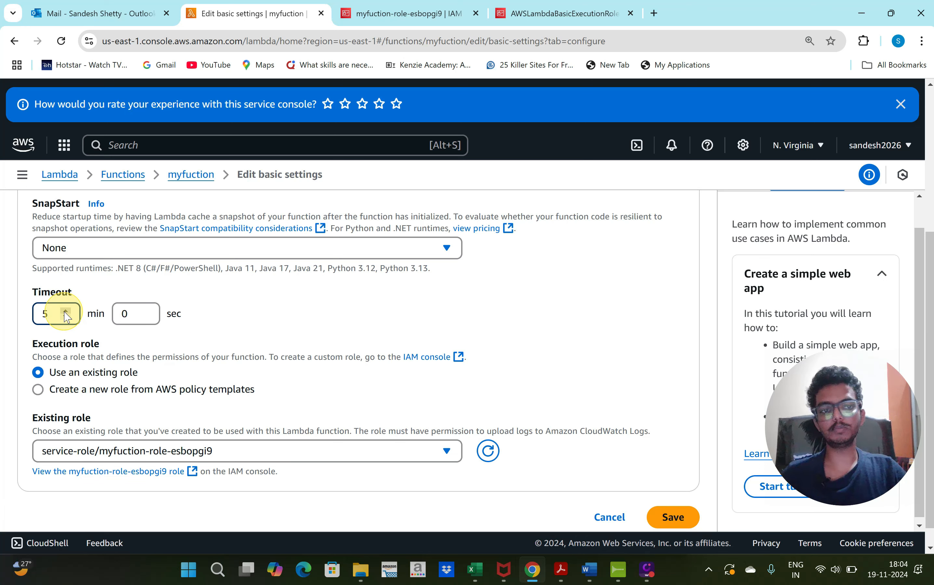
click(64, 311)
click(64, 311)
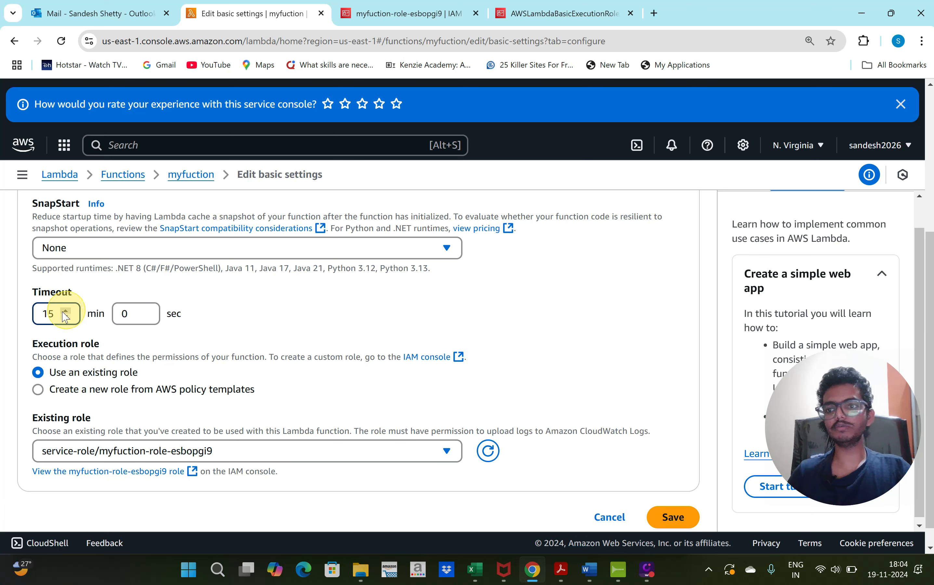
click(65, 311)
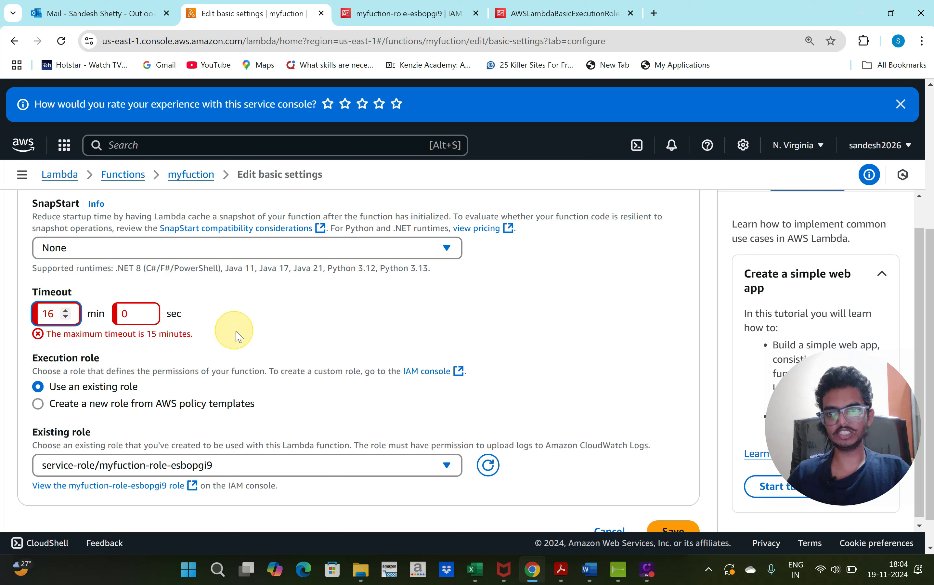
click(203, 335)
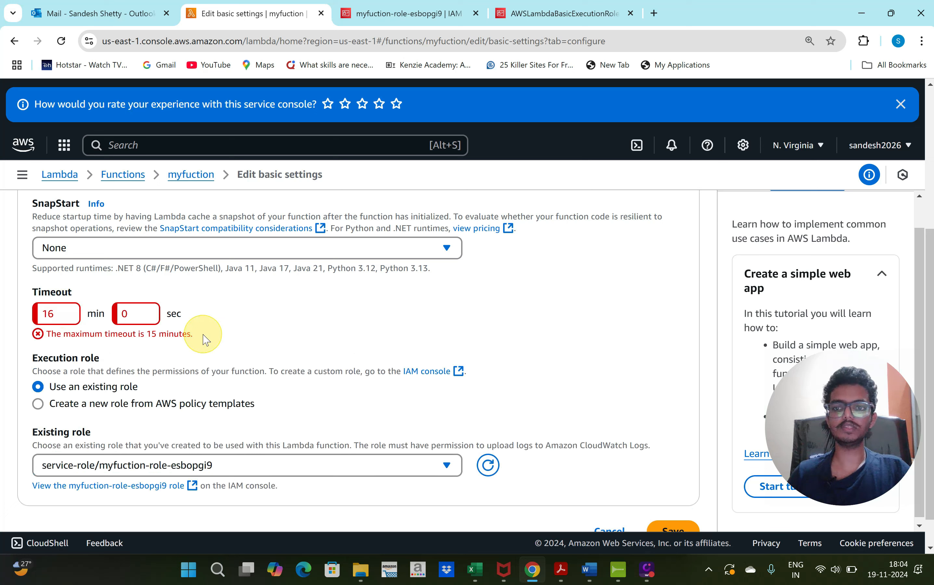
drag(203, 335, 111, 347)
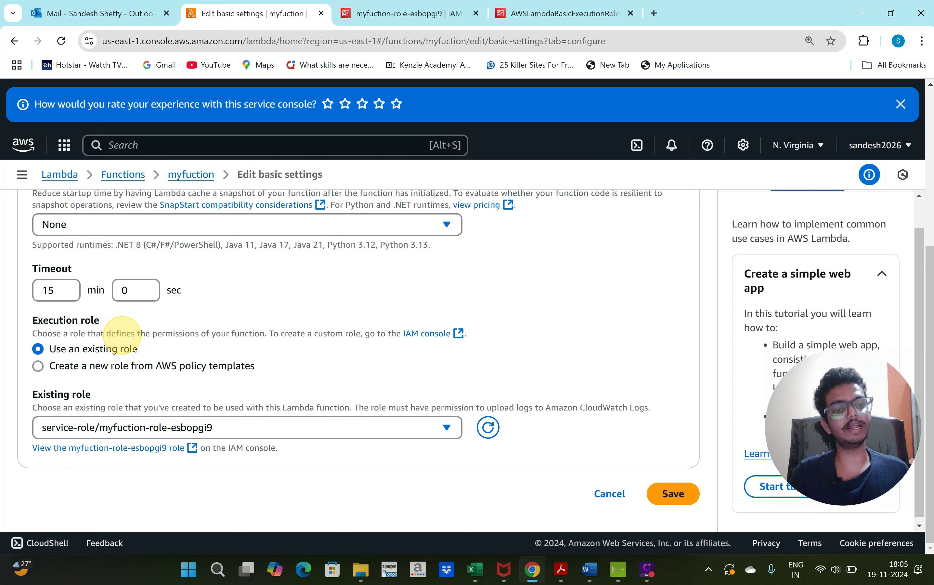
click(672, 493)
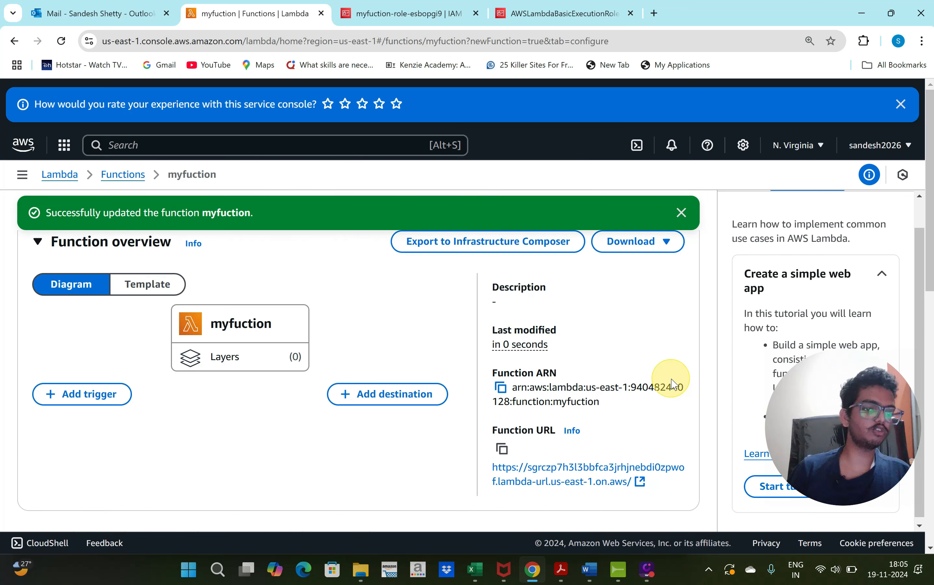
Step: Open the trigger configuration for myfuction and browse the available trigger sources, such as API Gateway, S3, SNS and SQS
click(62, 305)
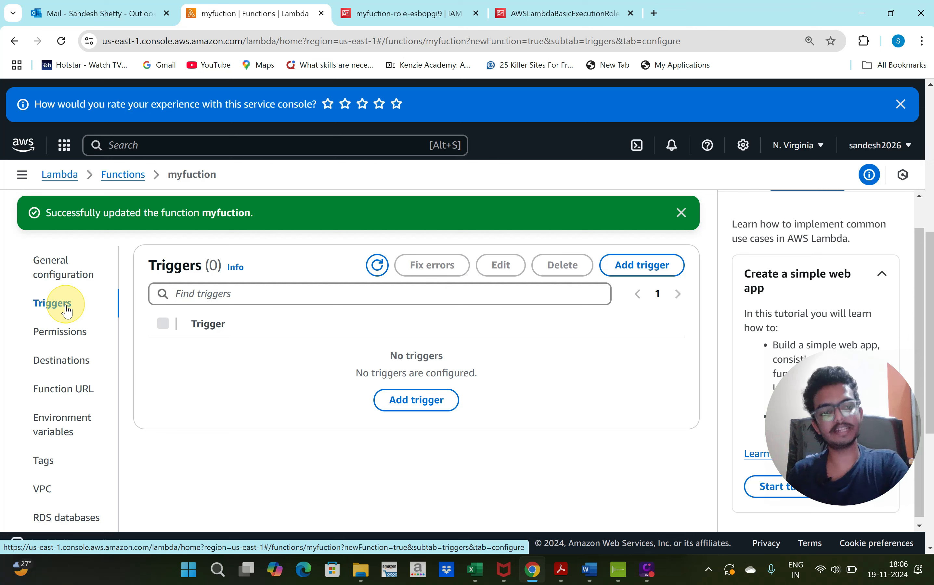
click(416, 399)
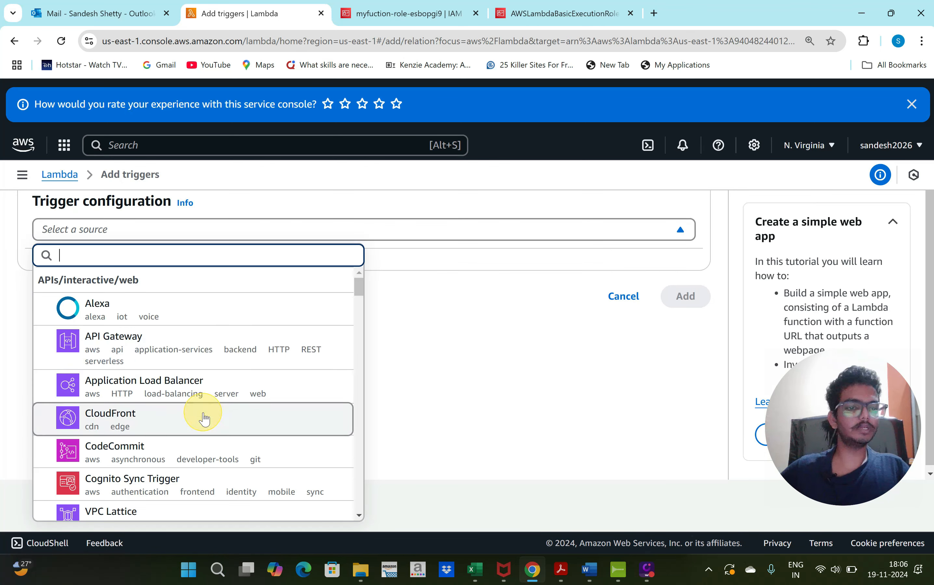
scroll(203, 411, down, 3)
scroll(201, 410, up, 2)
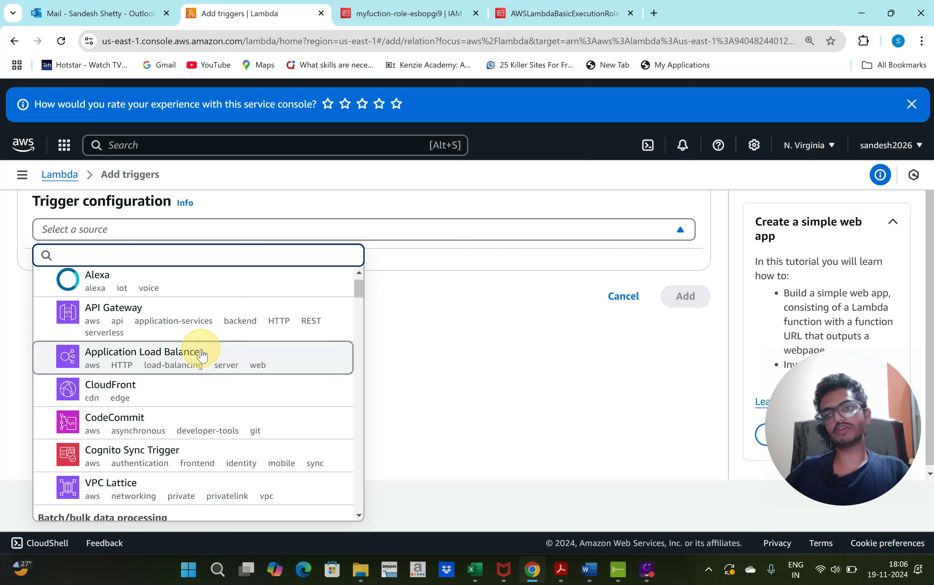
scroll(181, 456, down, 3)
scroll(202, 444, down, 2)
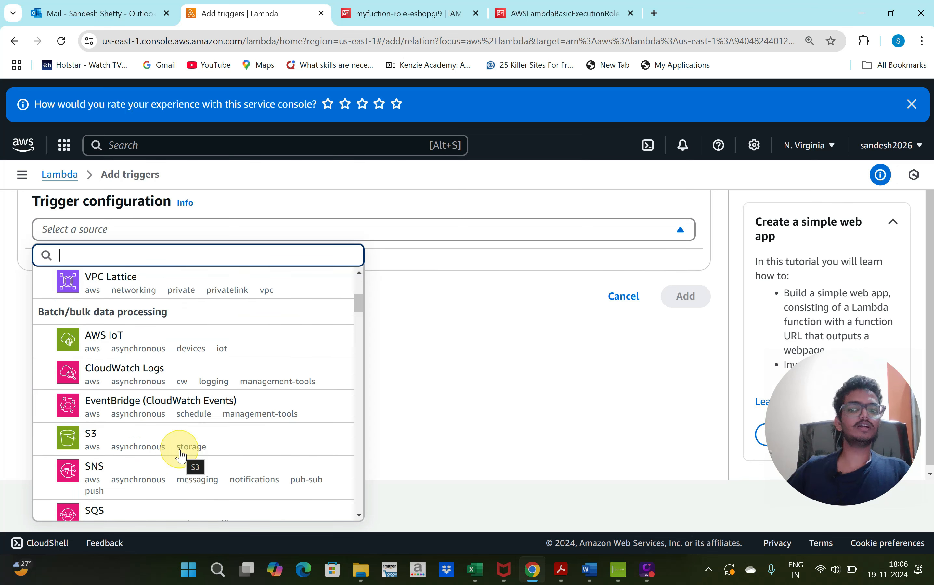
scroll(234, 374, down, 3)
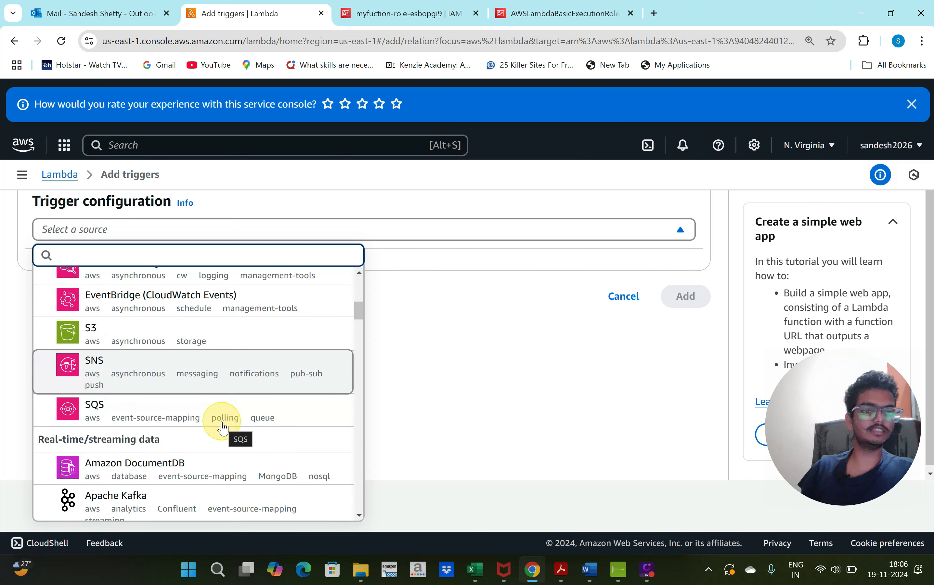
scroll(223, 428, up, 3)
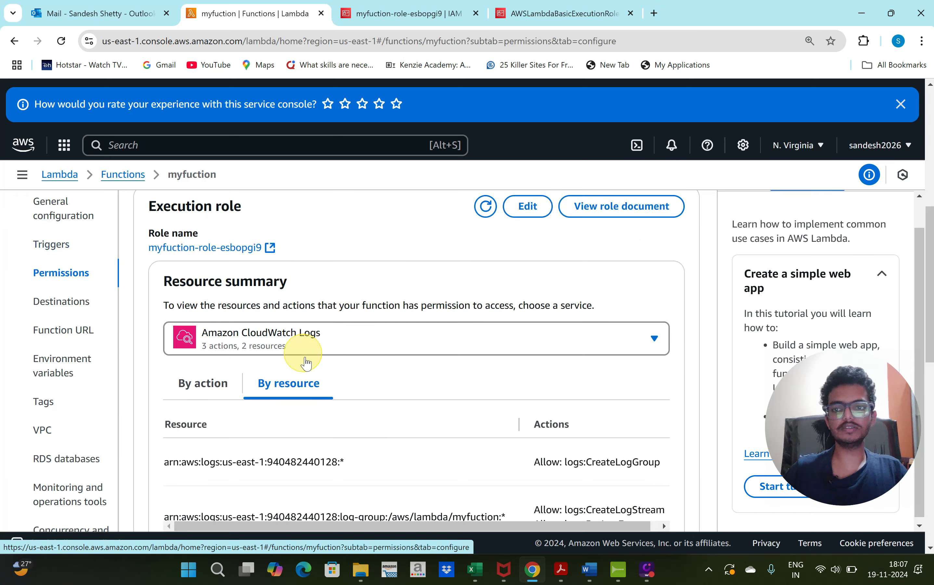
Step: Review the execution role's CloudWatch Logs permissions by resource, and check the destination types offered for a new asynchronous invocation destination
scroll(302, 359, down, 3)
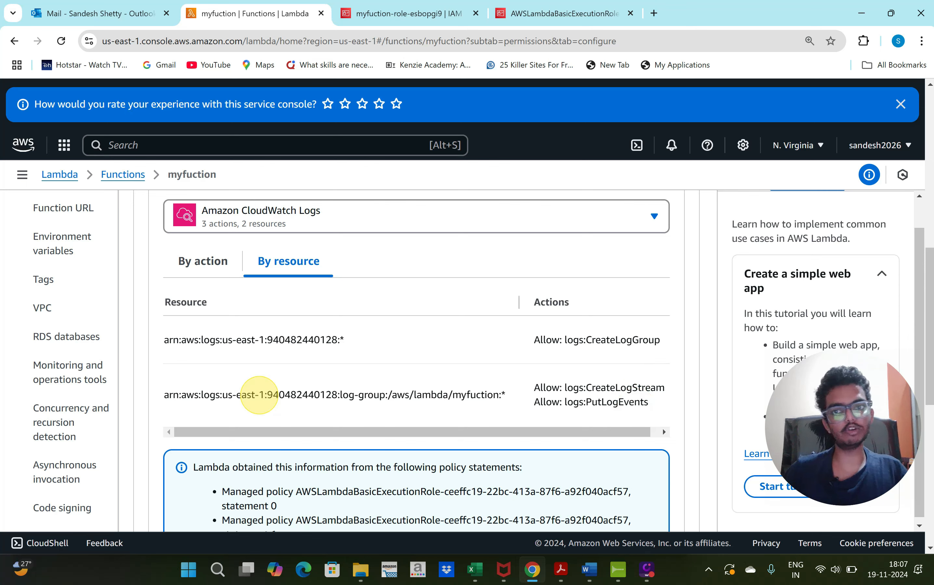
scroll(193, 375, up, 1)
click(61, 240)
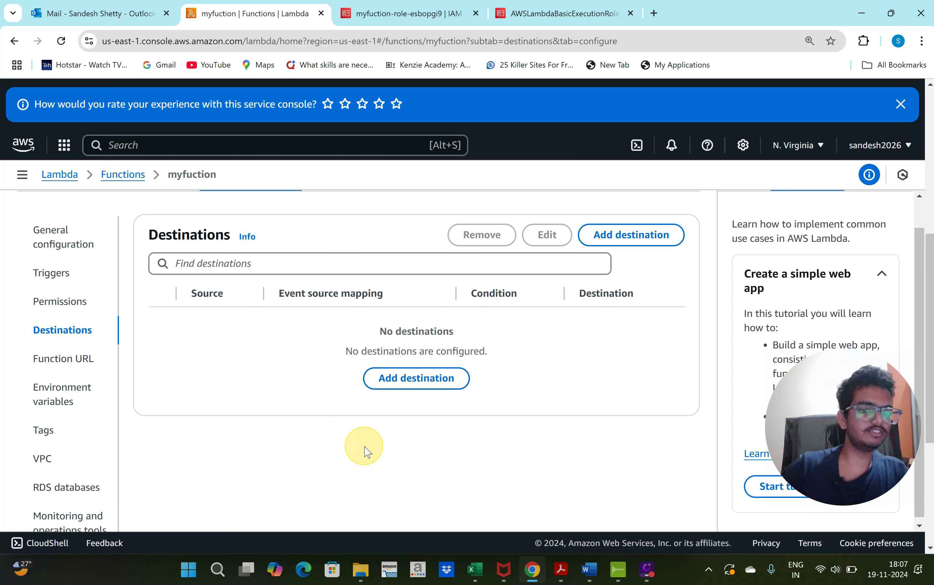
click(414, 384)
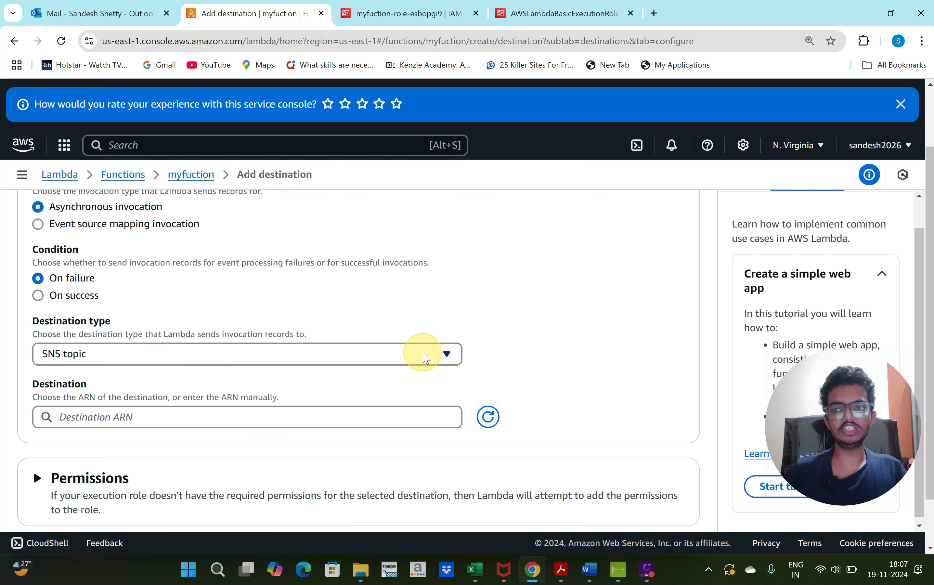
click(425, 358)
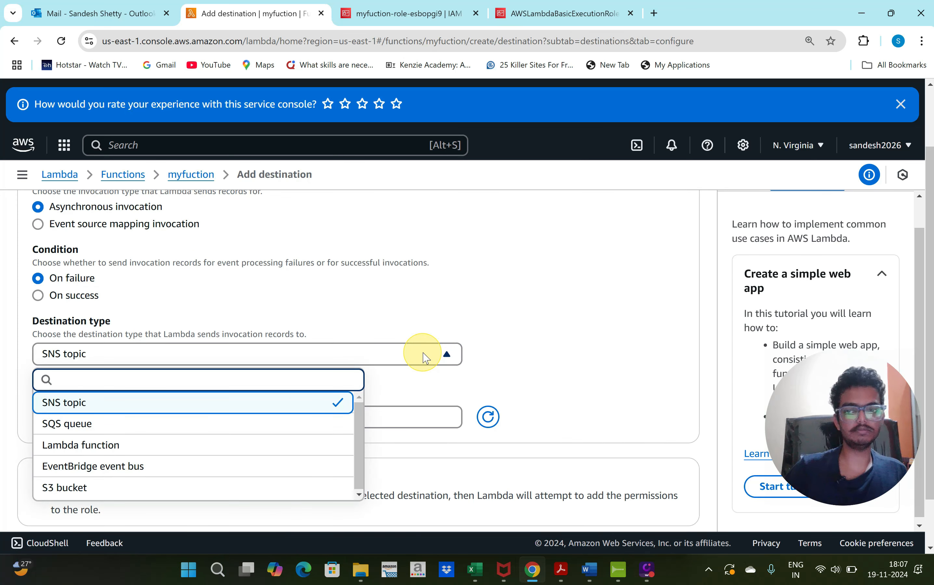
key(alt+Left)
Step: Review myfuction's function URL settings, including auth type, invoke mode and CORS
click(77, 378)
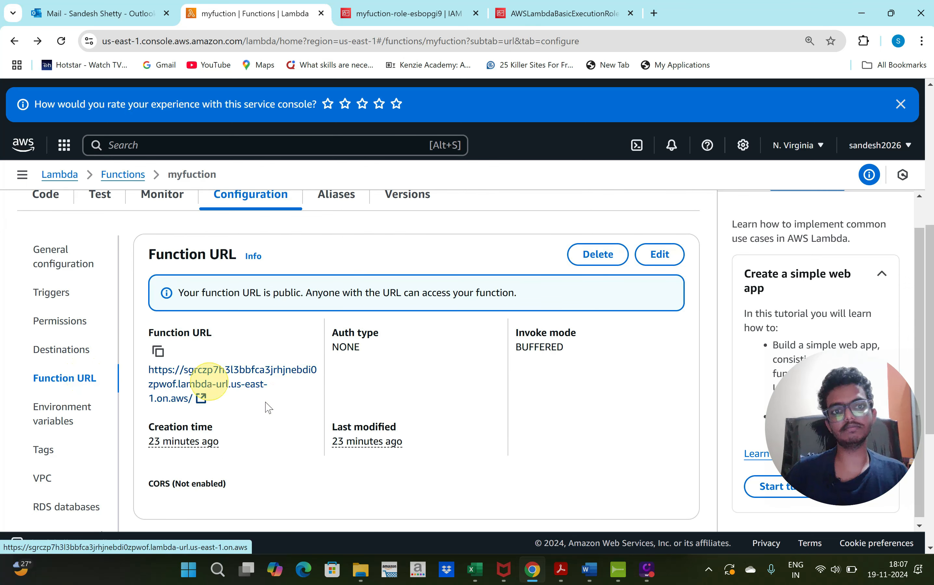
scroll(365, 243, down, 2)
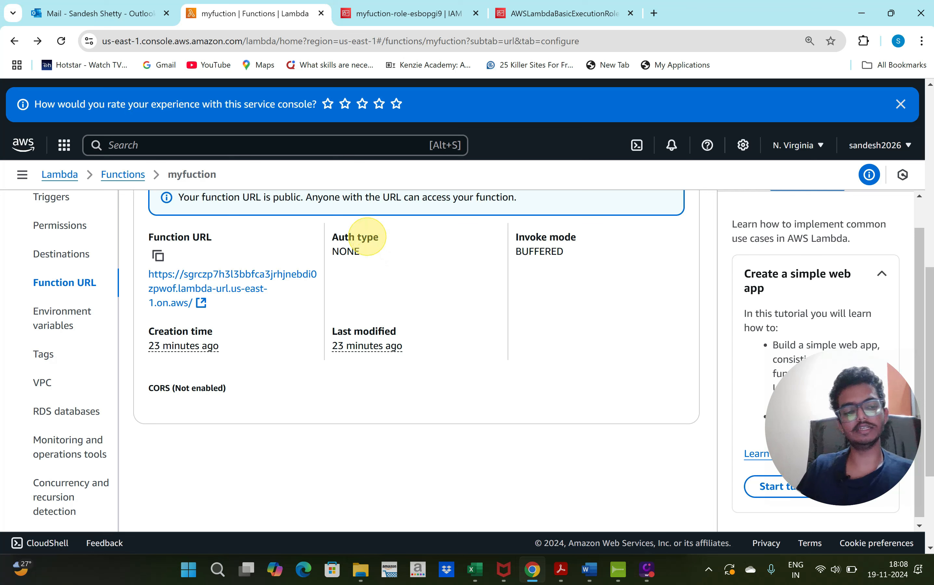
scroll(406, 308, down, 1)
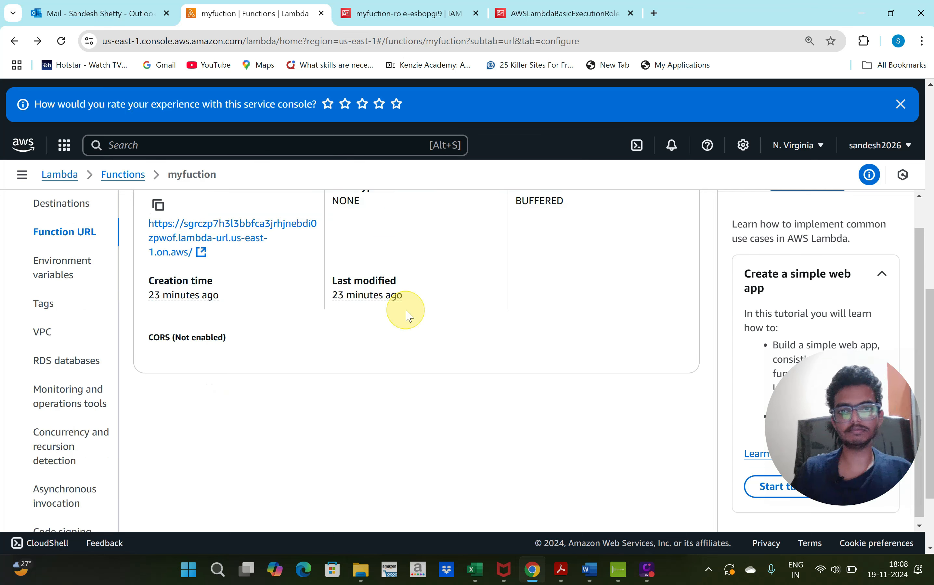
Step: Open myfuction's environment variables for editing and start adding a variable
click(67, 271)
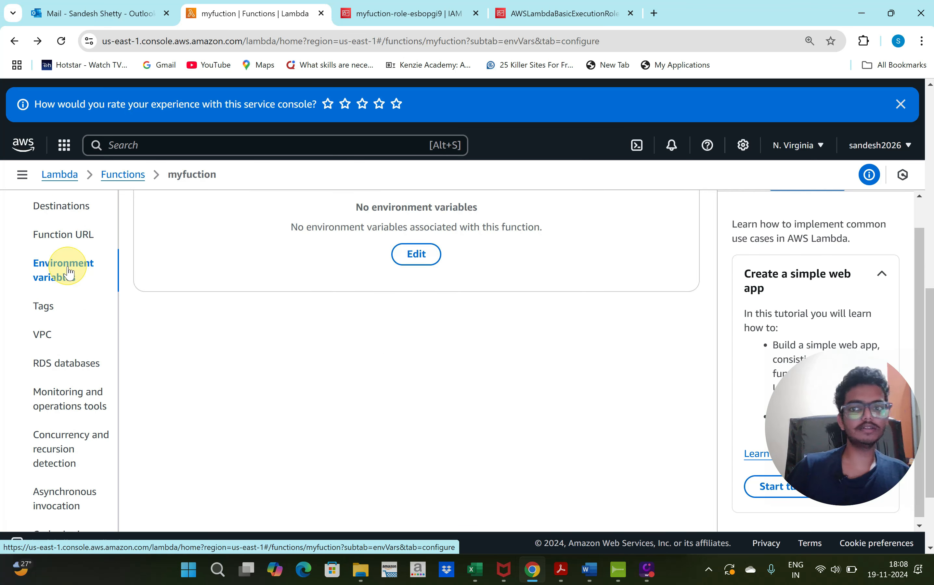
click(416, 254)
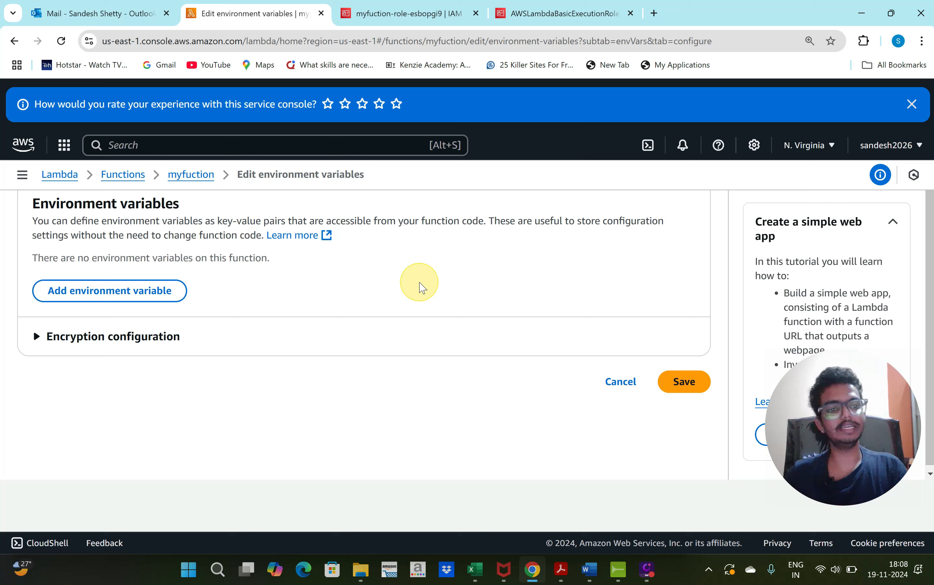
click(134, 291)
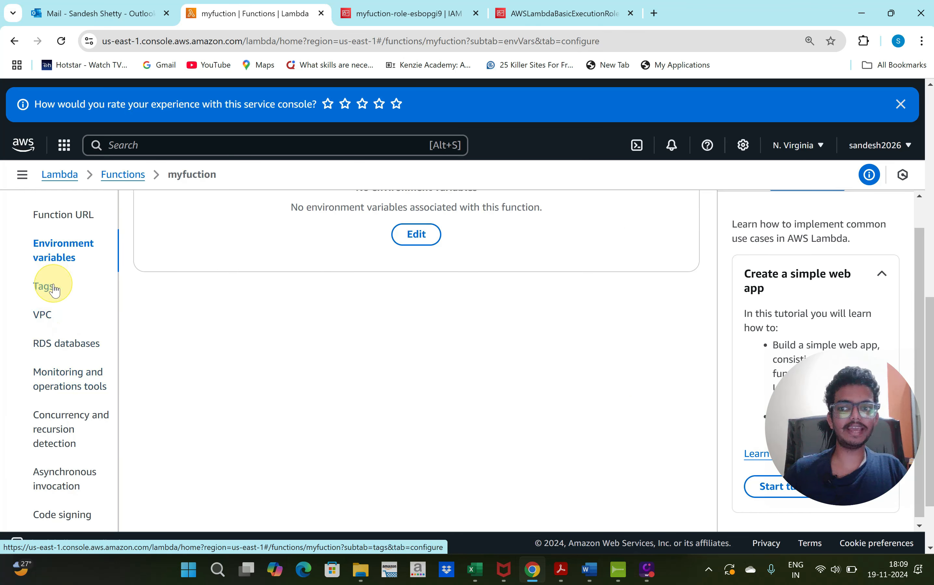
Step: Check the function's tags and the default VPC option in its VPC settings
click(54, 286)
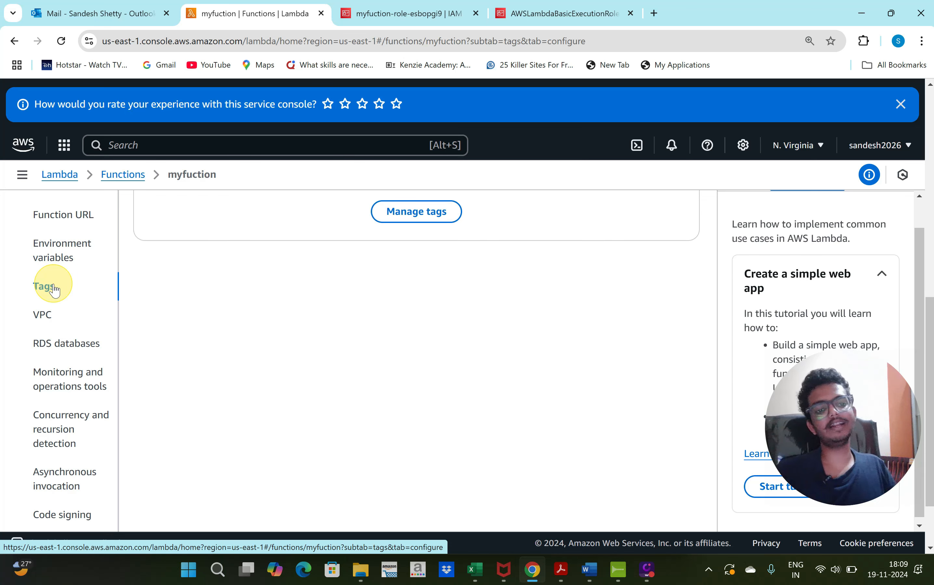
click(44, 316)
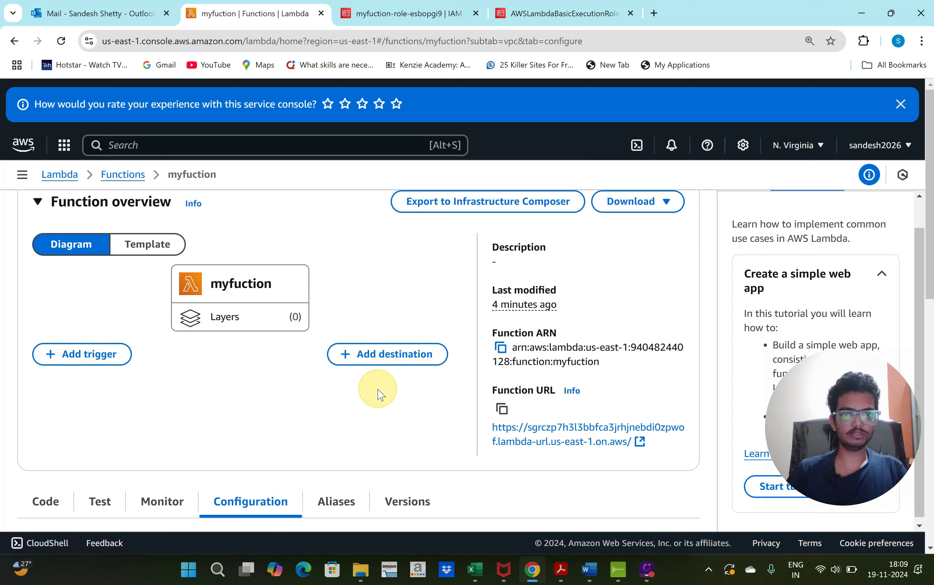
click(417, 301)
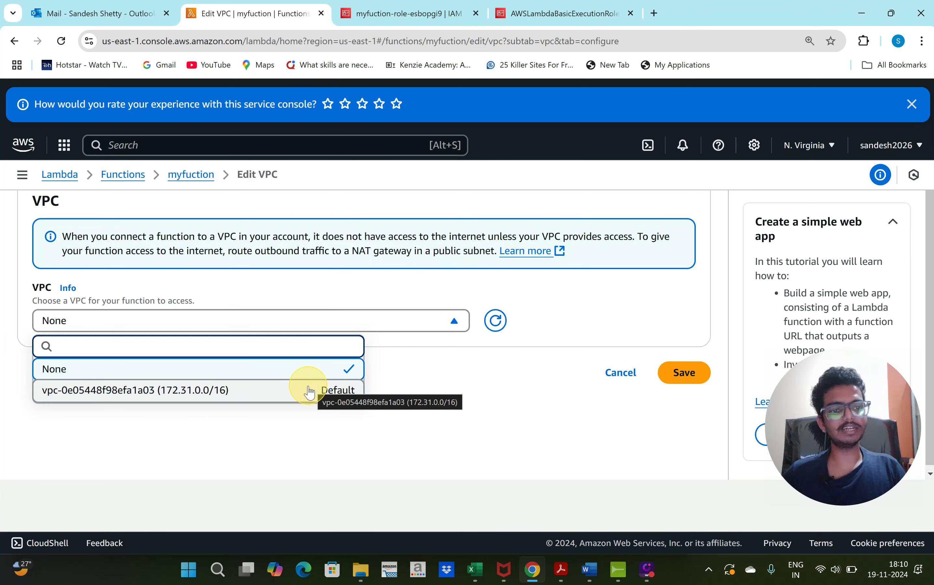
click(310, 392)
Step: Examine the function's code source, its new-file option in the MYFUCTION folder, and the .zip file and Amazon S3 location upload options
scroll(424, 331, down, 3)
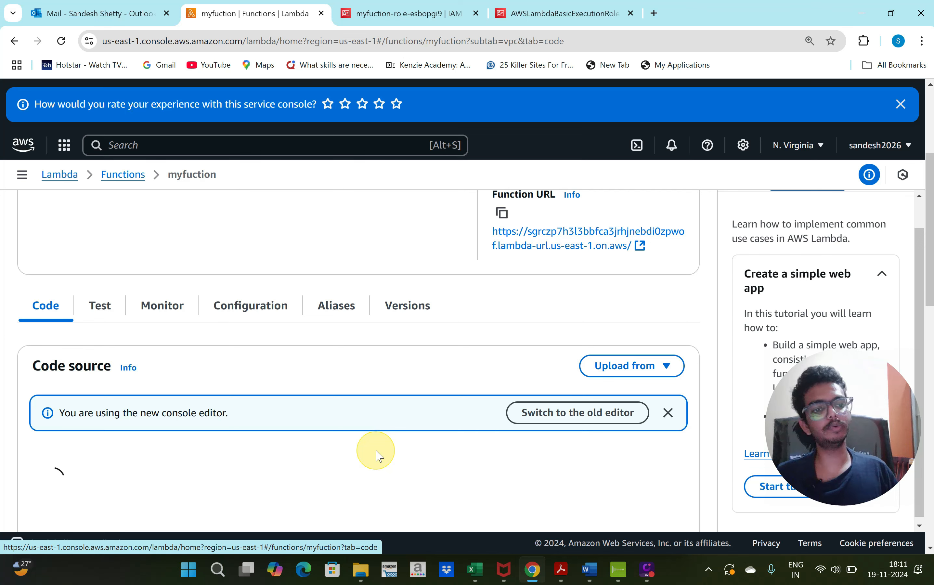
scroll(167, 431, down, 3)
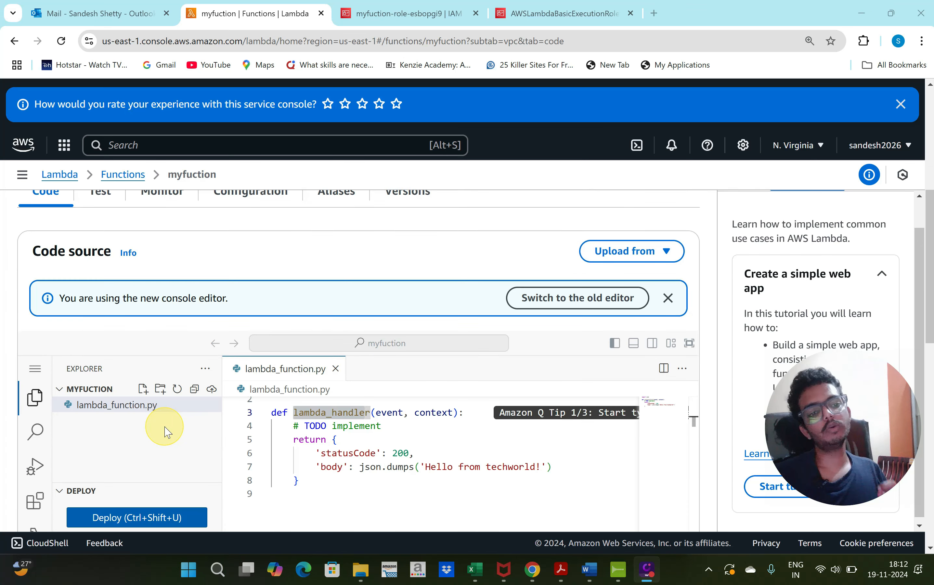
click(142, 389)
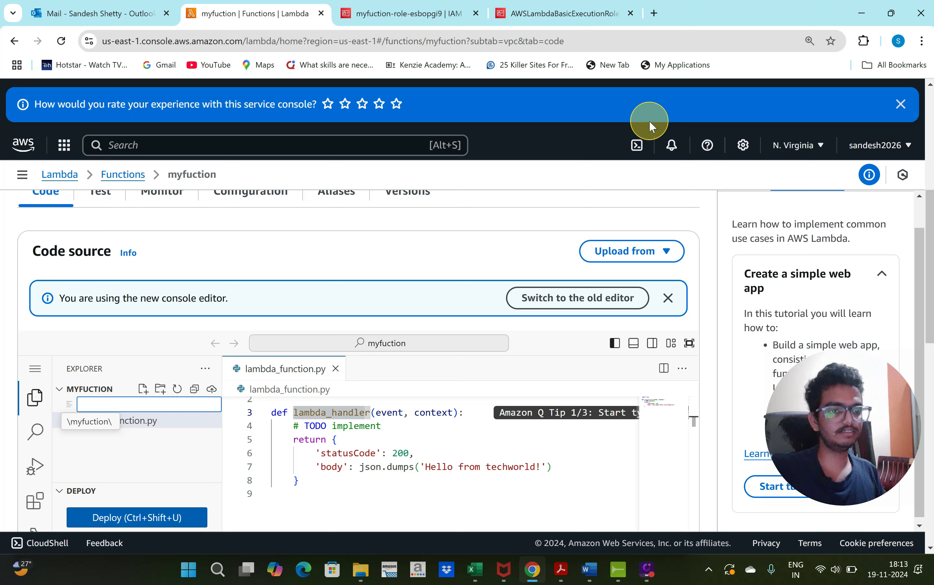
click(650, 250)
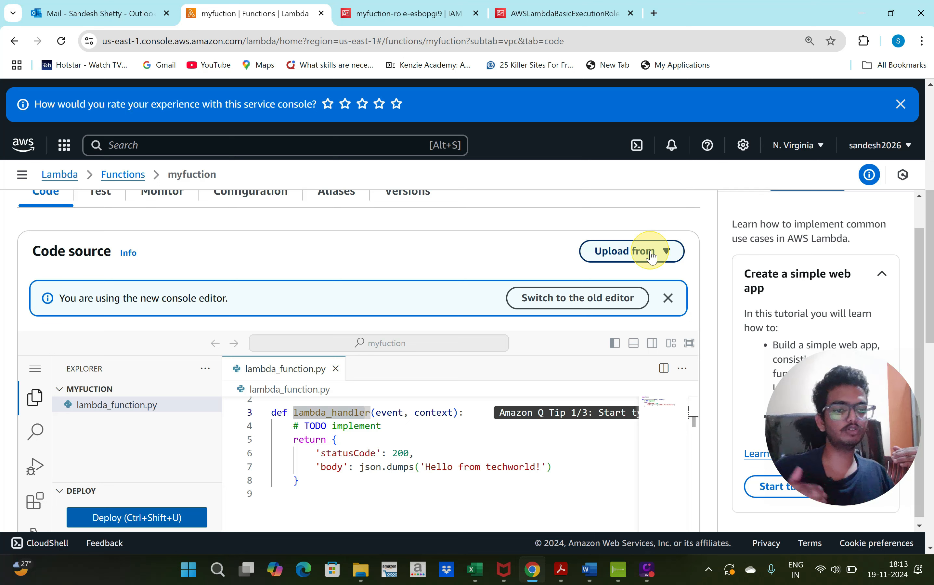
click(623, 252)
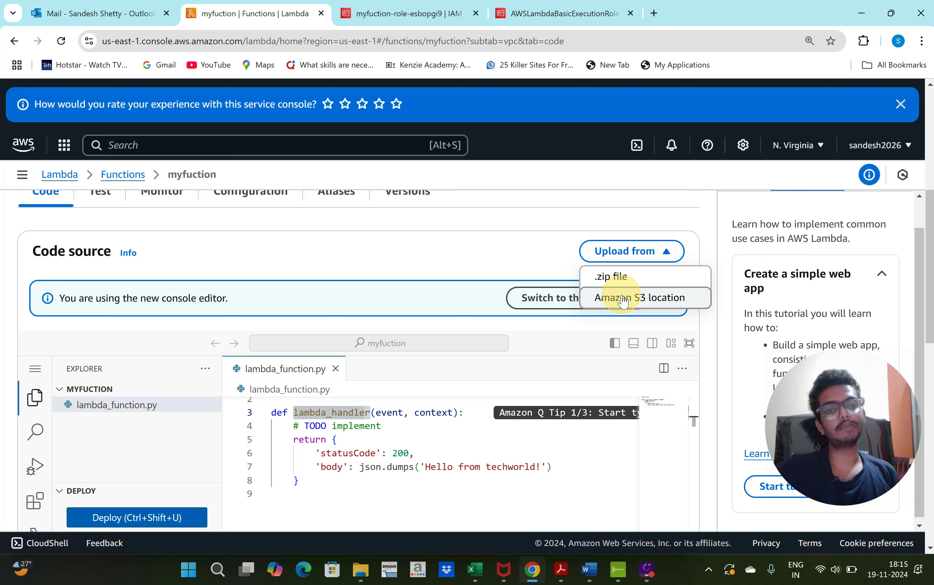
scroll(520, 270, up, 2)
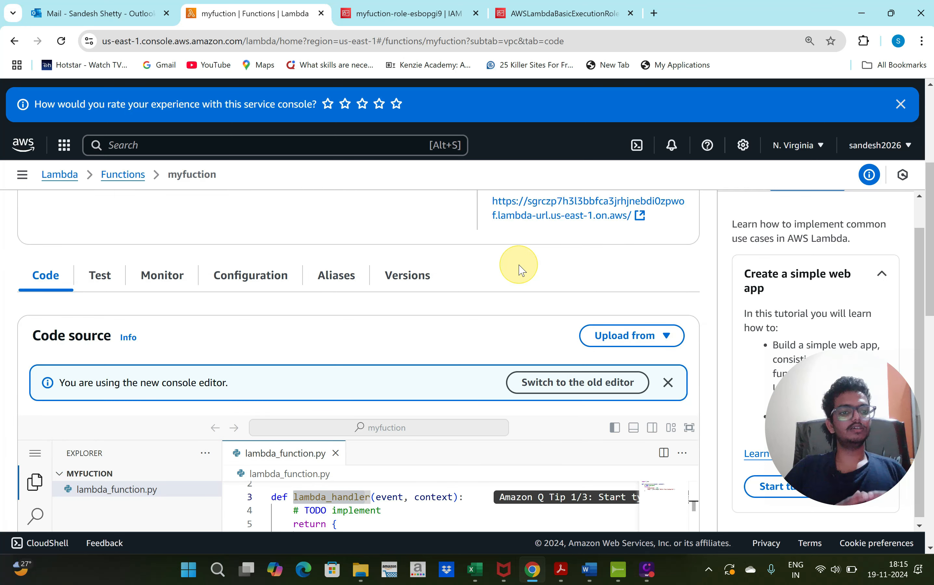
scroll(520, 270, up, 5)
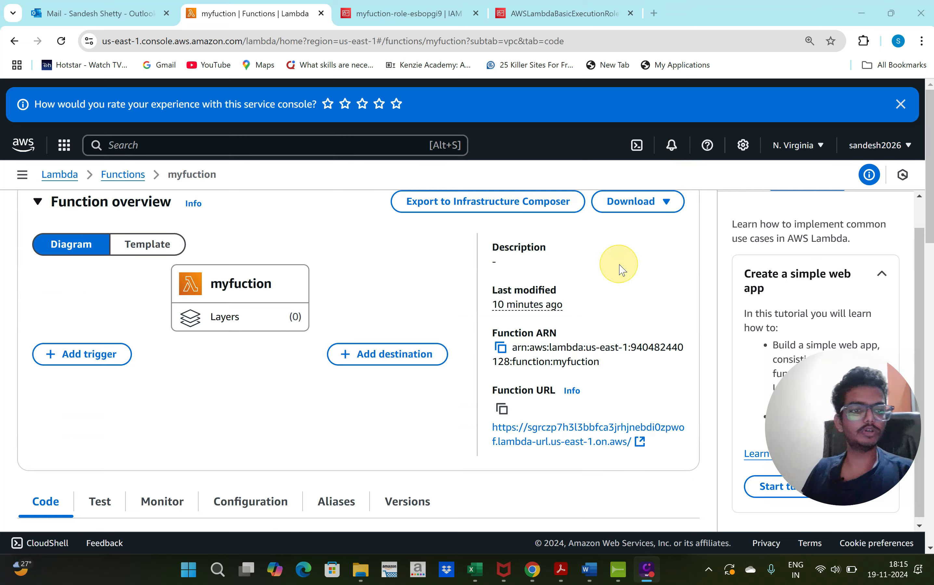